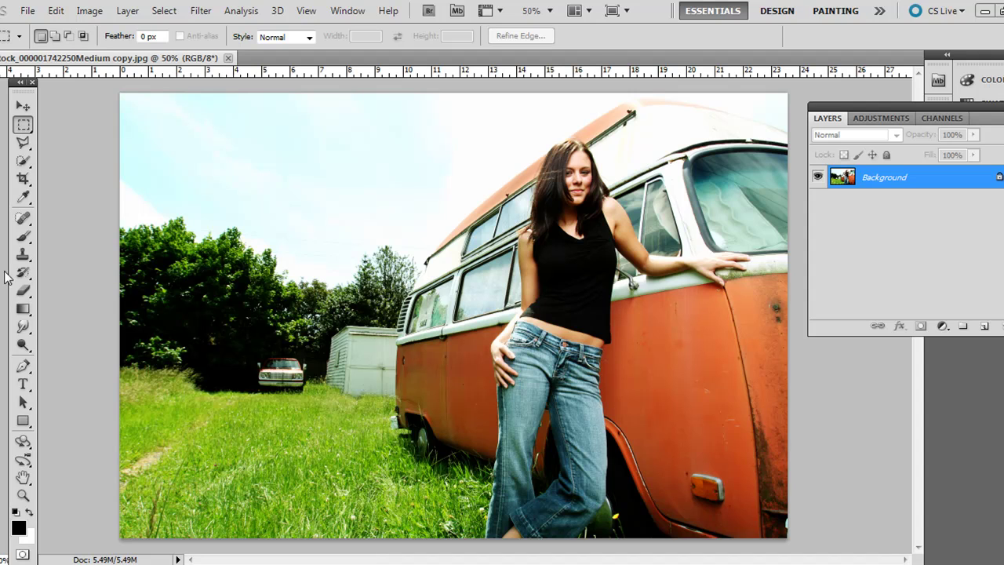
# - Place two vertical guides across the photo, shifting the first one further left
pyautogui.click(306, 13)
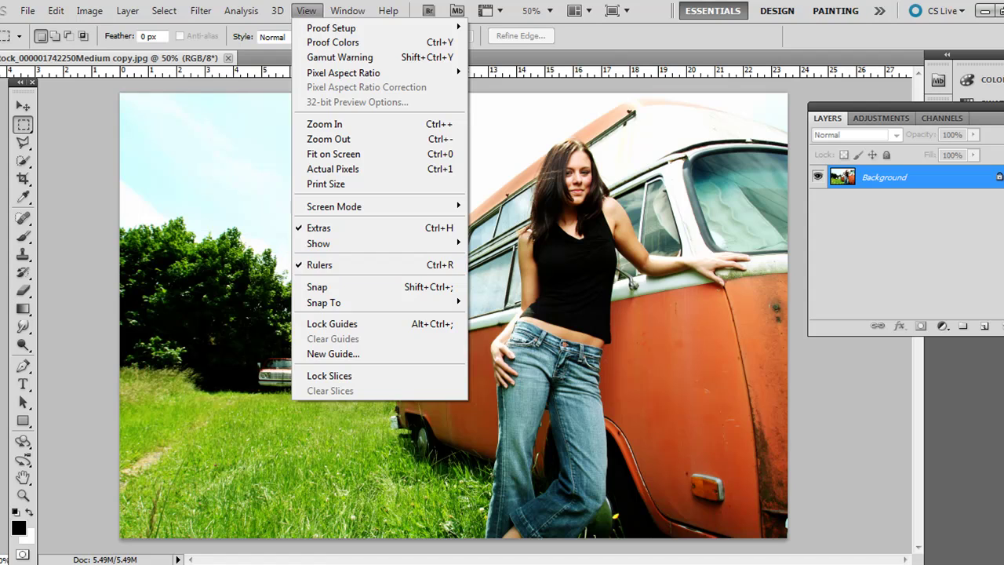
pyautogui.moveTo(6, 281); pyautogui.dragTo(351, 291)
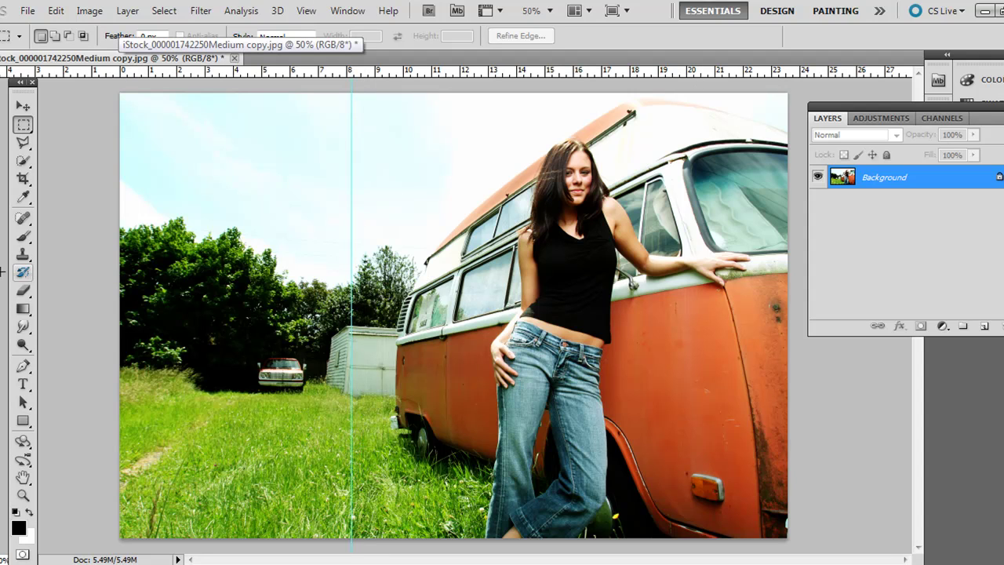
pyautogui.moveTo(6, 273); pyautogui.dragTo(482, 376)
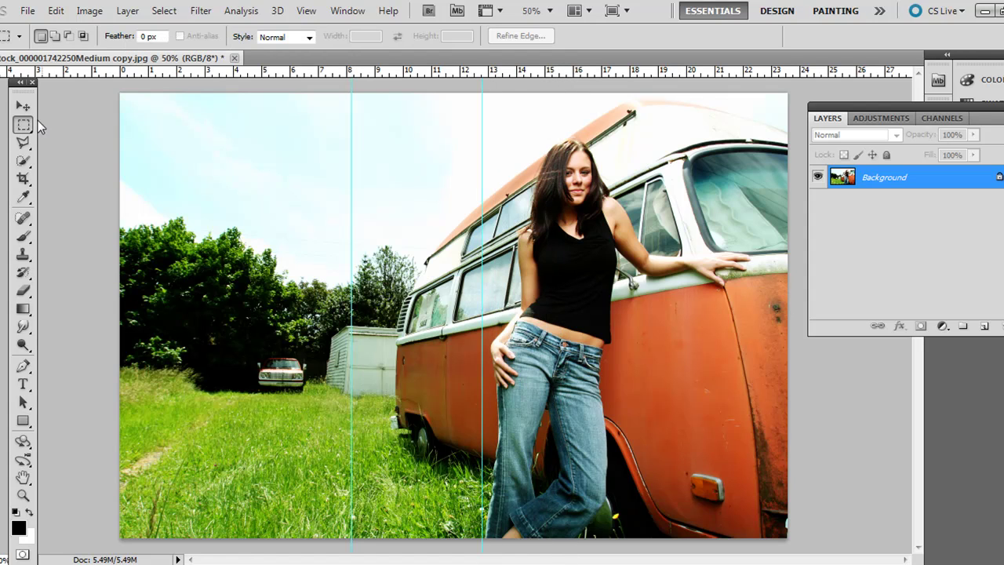
pyautogui.press('v')
pyautogui.moveTo(351, 224); pyautogui.dragTo(303, 227)
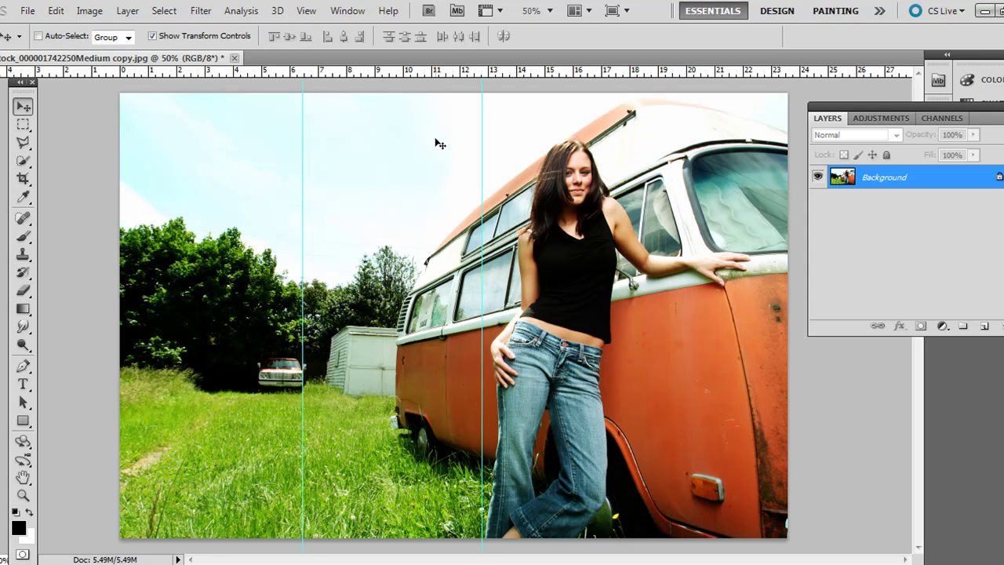
# - Add a horizontal guide across the photo, nudged slightly higher near the middle
pyautogui.moveTo(152, 77); pyautogui.dragTo(146, 321)
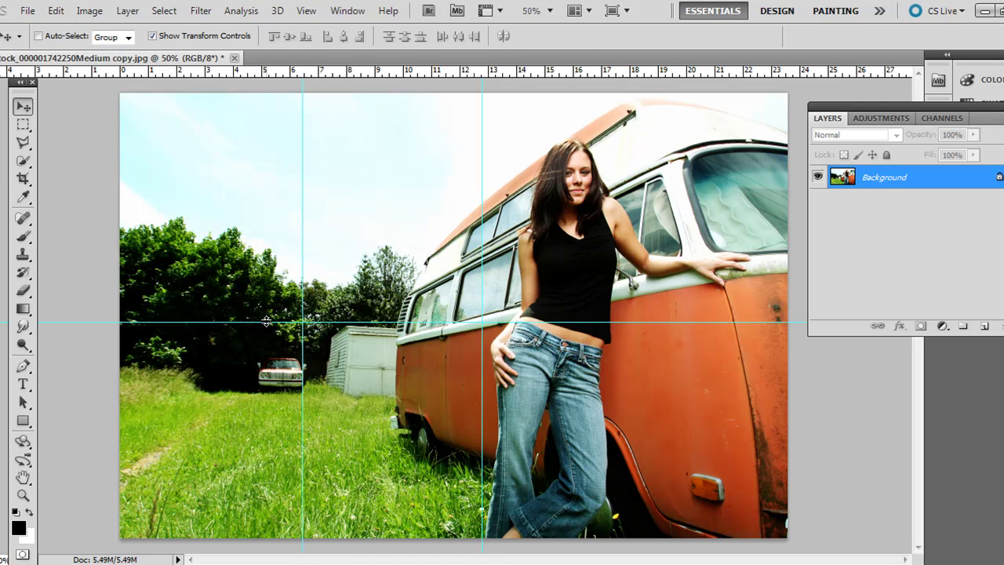
pyautogui.moveTo(266, 321); pyautogui.dragTo(267, 308)
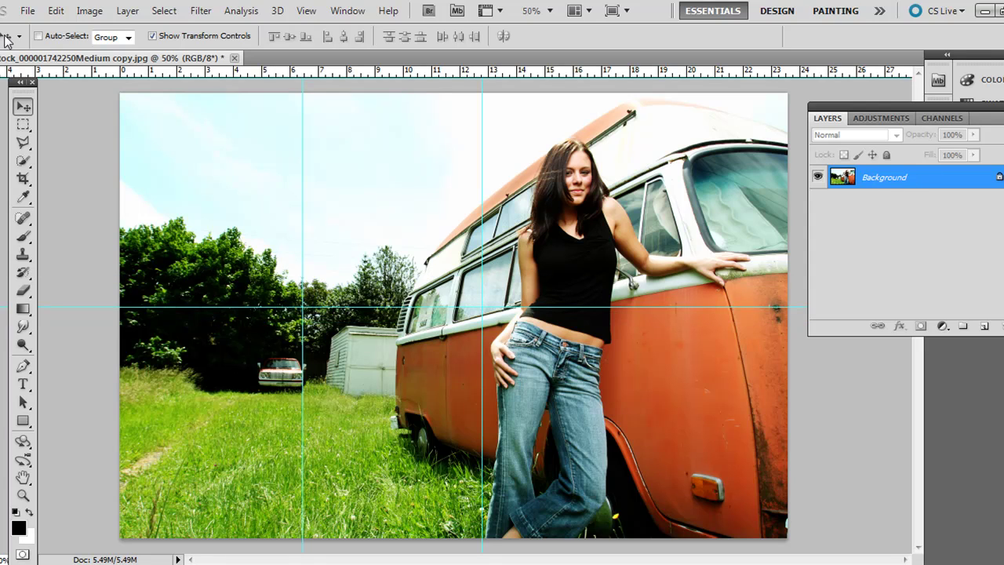
pyautogui.click(24, 126)
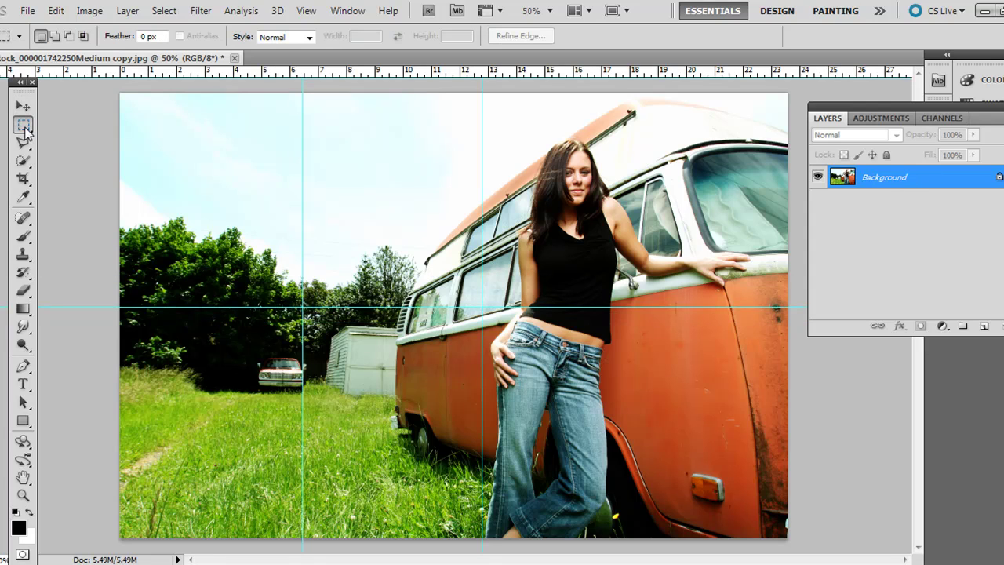
# - With snapping to guides on, marquee the top-left panel from the corner to the guide intersection
pyautogui.rightClick(25, 128)
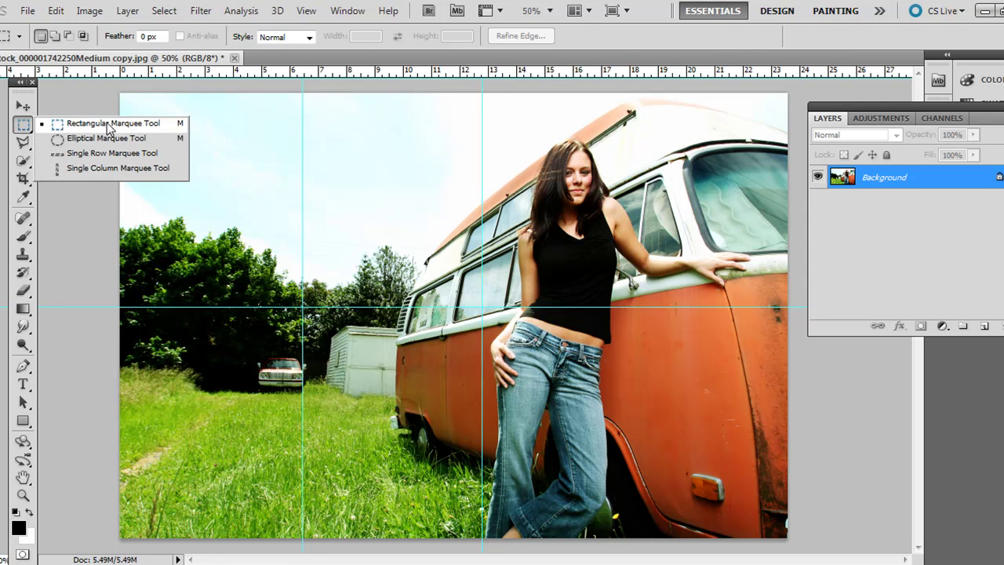
pyautogui.click(23, 128)
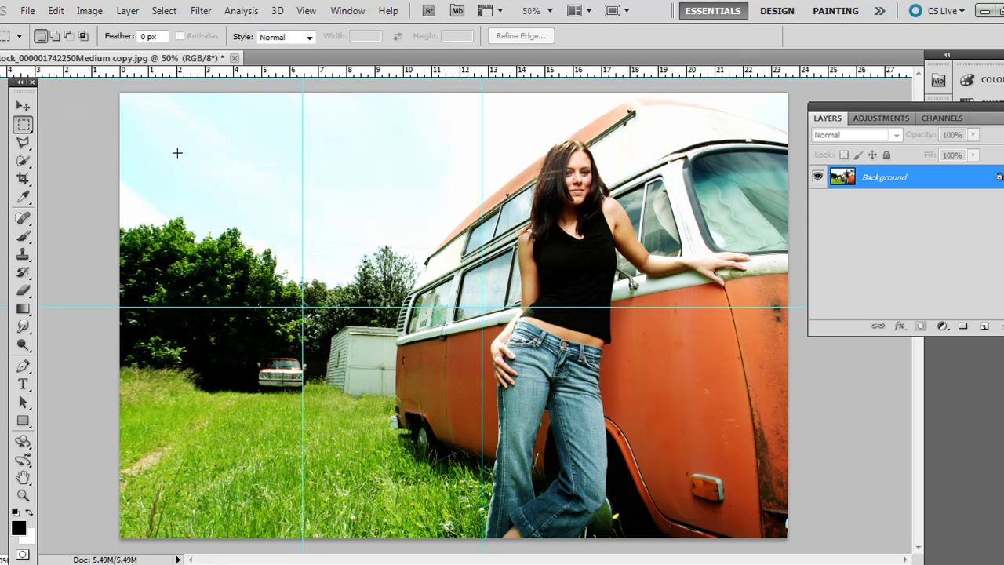
pyautogui.moveTo(109, 89); pyautogui.dragTo(303, 307)
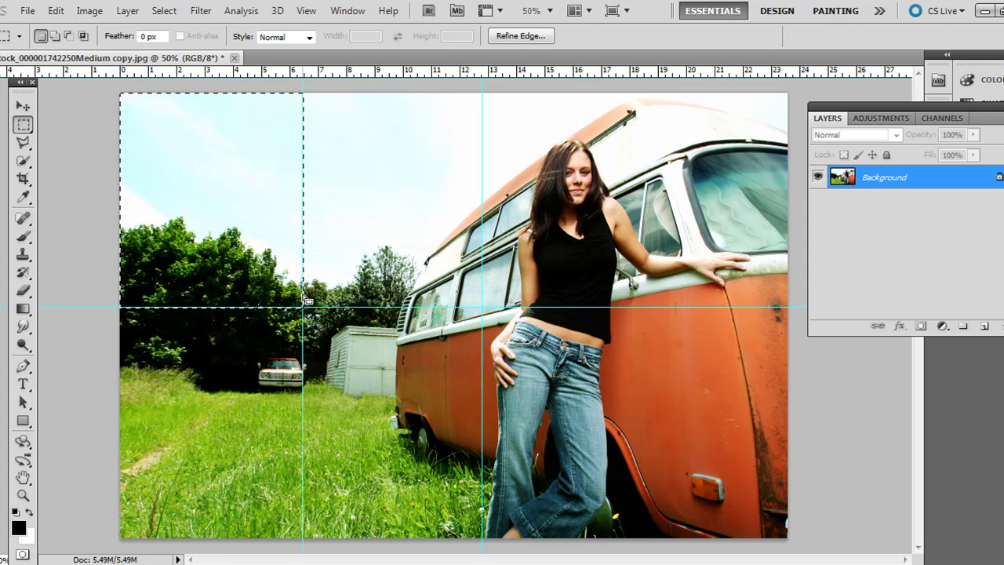
pyautogui.click(306, 11)
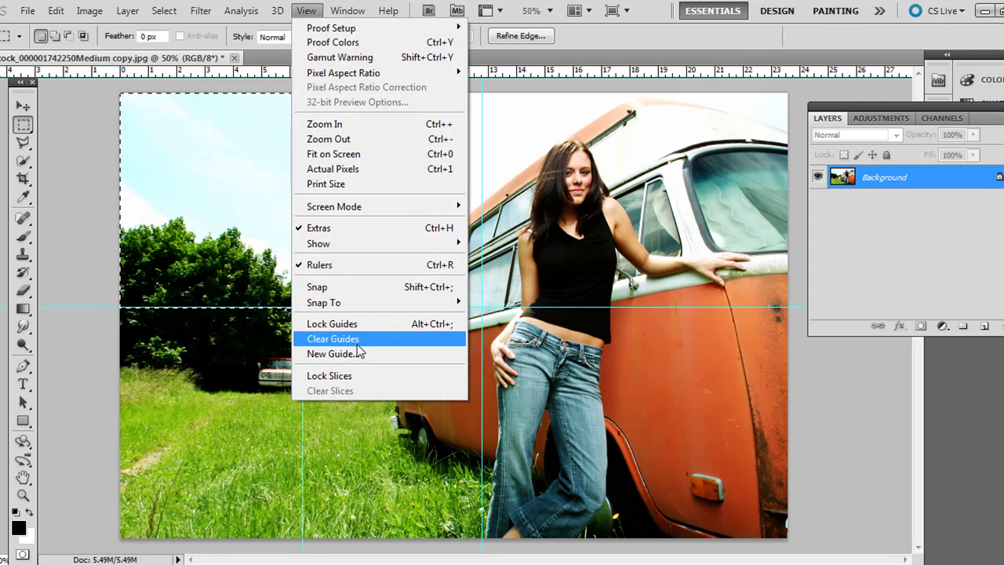
pyautogui.moveTo(383, 304)
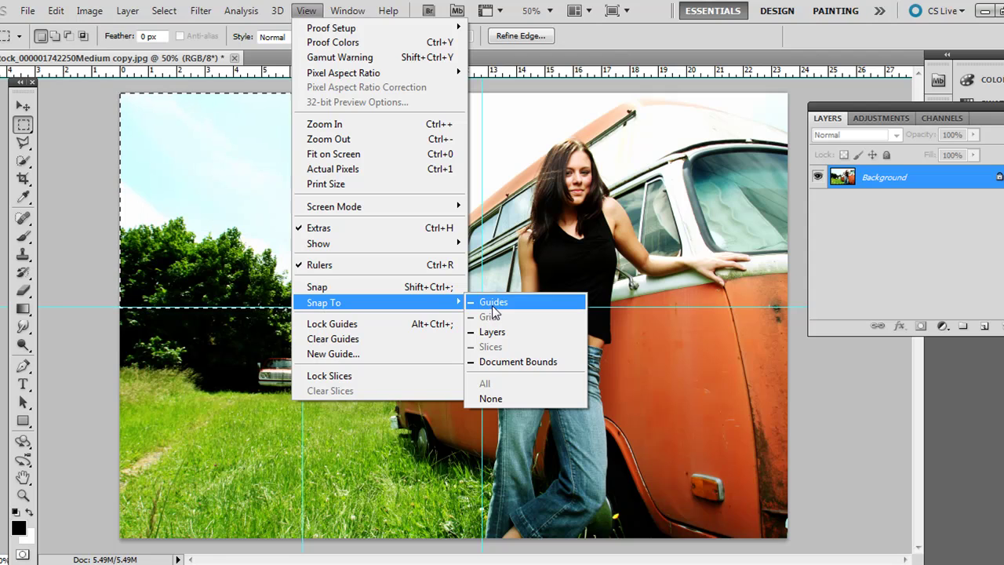
pyautogui.click(306, 11)
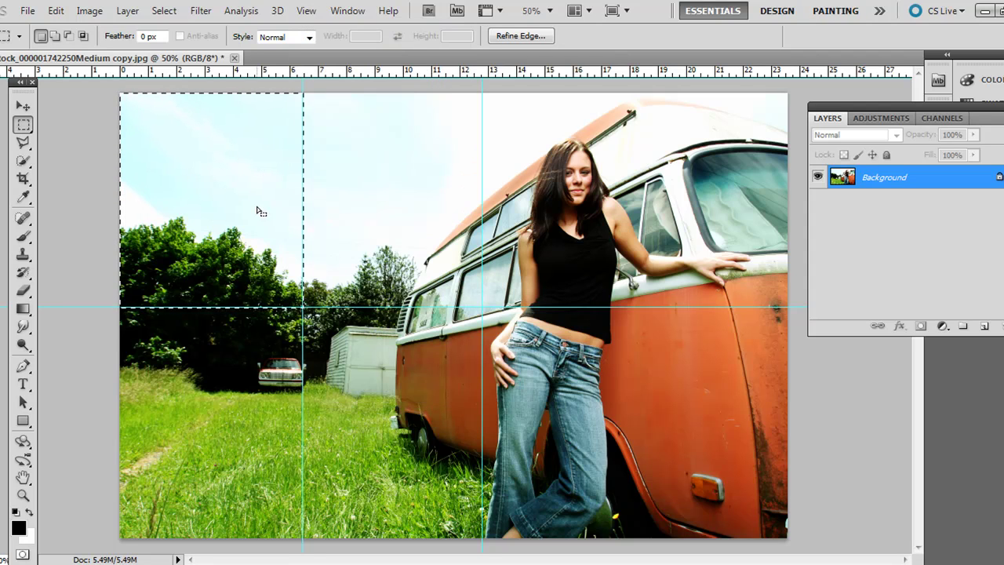
pyautogui.click(154, 166)
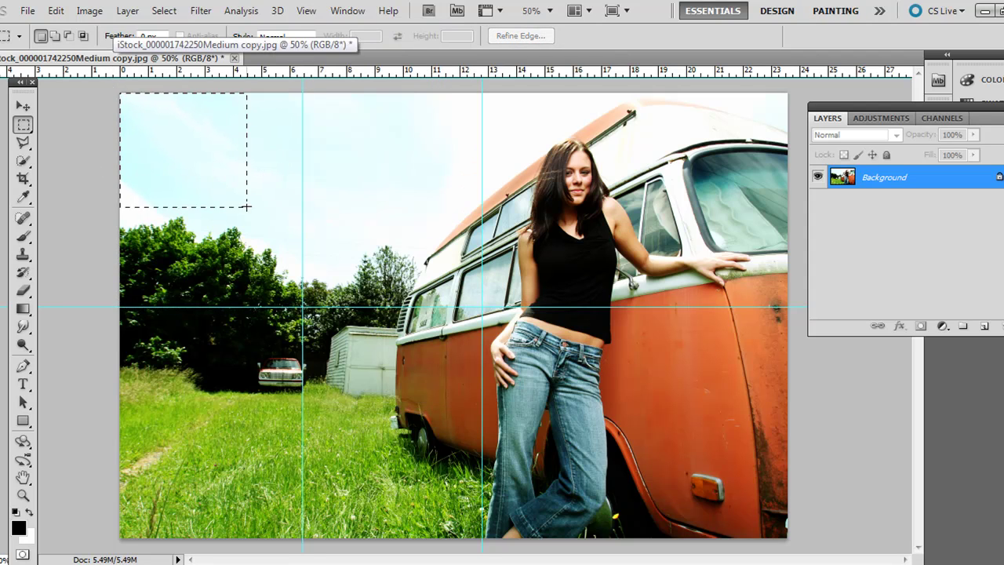
pyautogui.moveTo(314, 313); pyautogui.dragTo(314, 318)
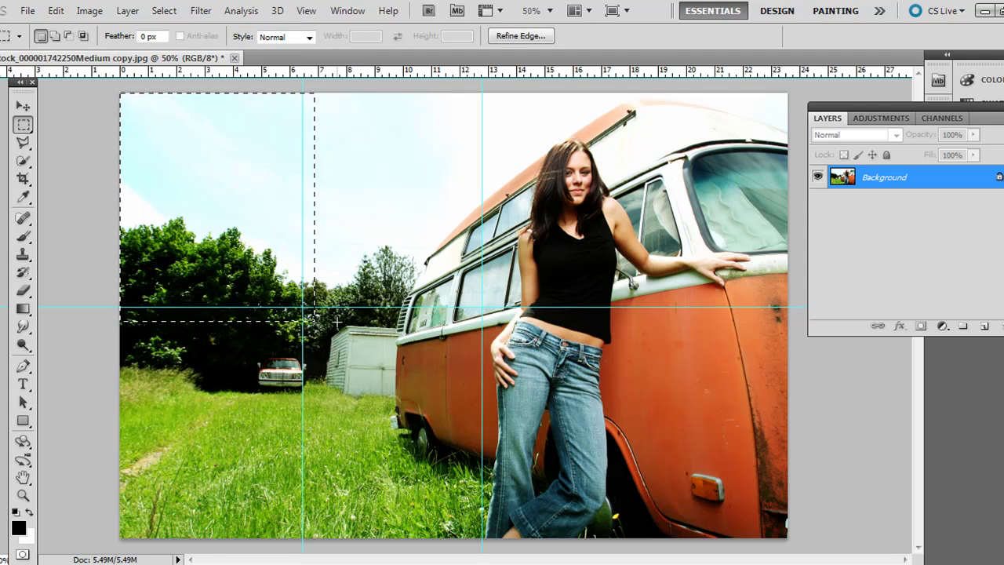
# - Copy the top-left, bottom-left and top-middle panels onto Layers 1, 2 and 3
pyautogui.hotkey('ctrl', 'j')
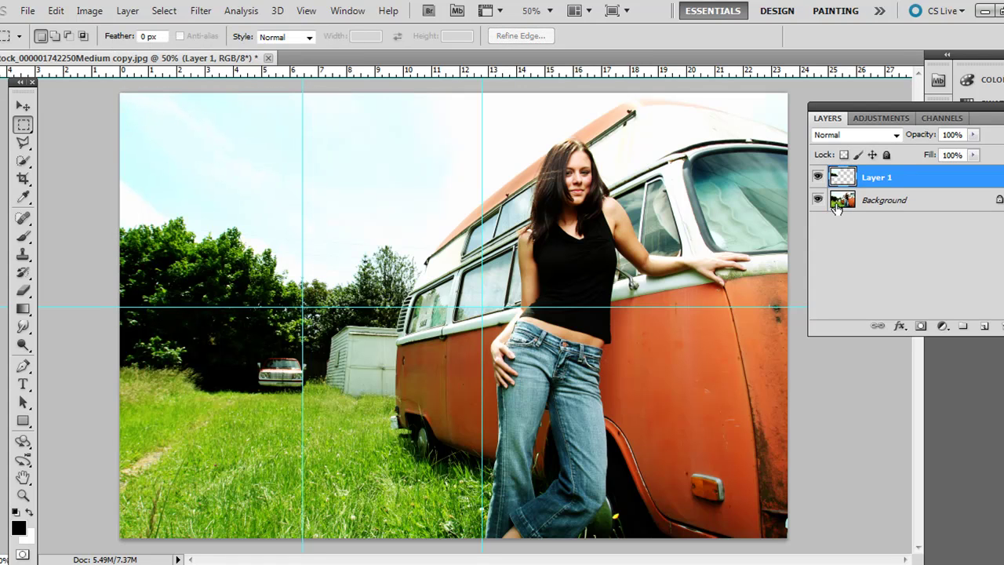
pyautogui.click(853, 200)
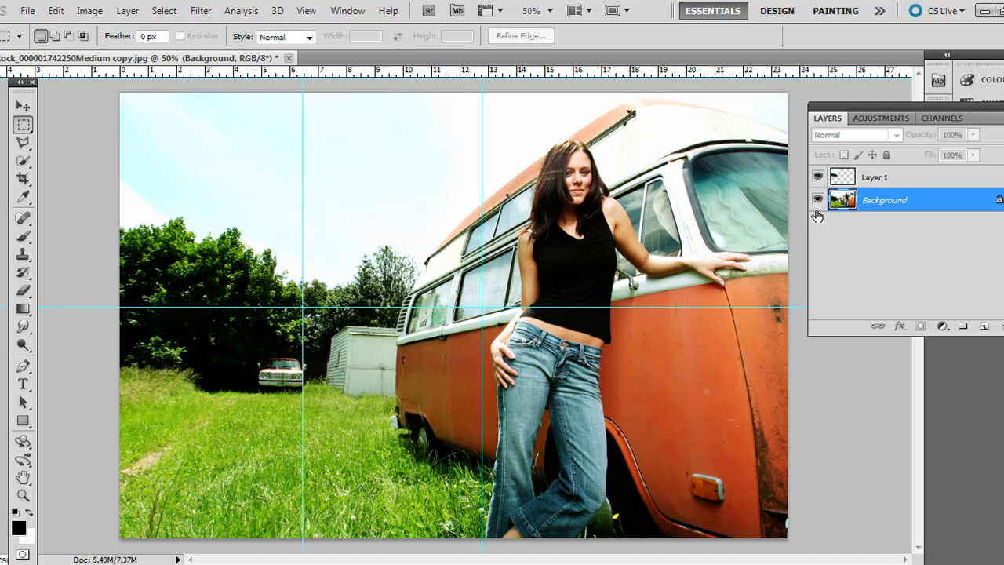
pyautogui.moveTo(280, 337); pyautogui.dragTo(310, 310)
pyautogui.hotkey('ctrl', 'j')
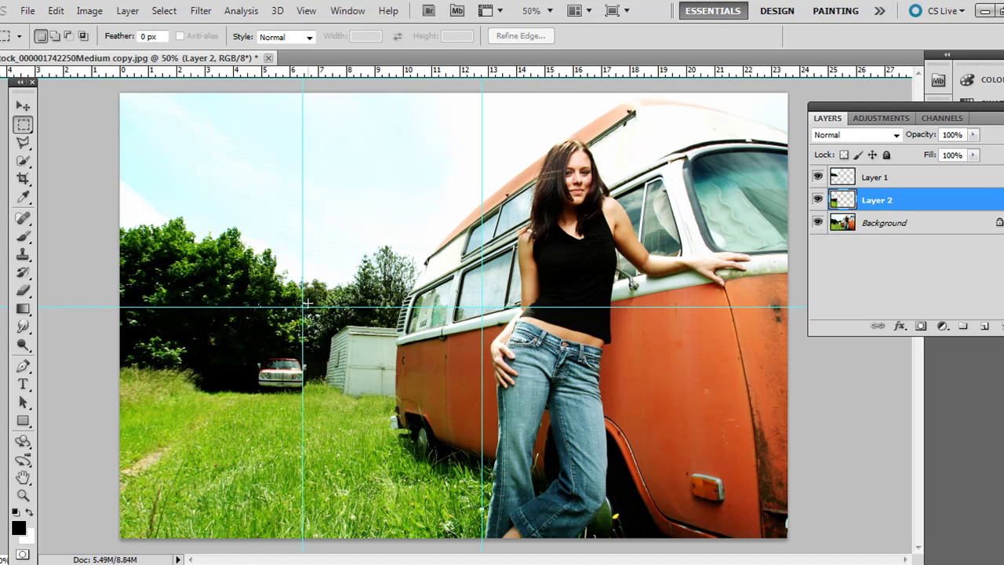
pyautogui.click(883, 224)
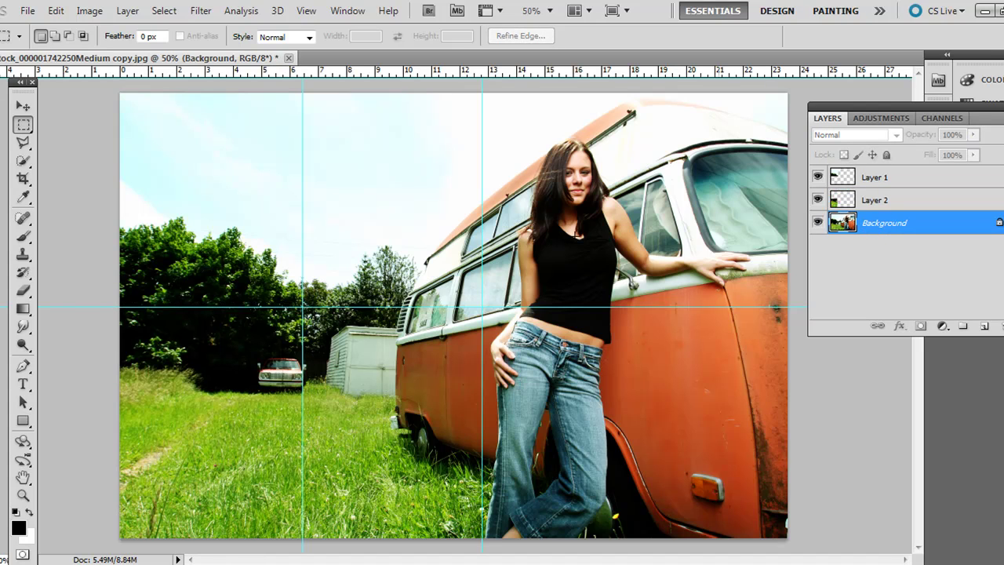
pyautogui.moveTo(302, 88); pyautogui.dragTo(486, 312)
pyautogui.hotkey('ctrl', 'j')
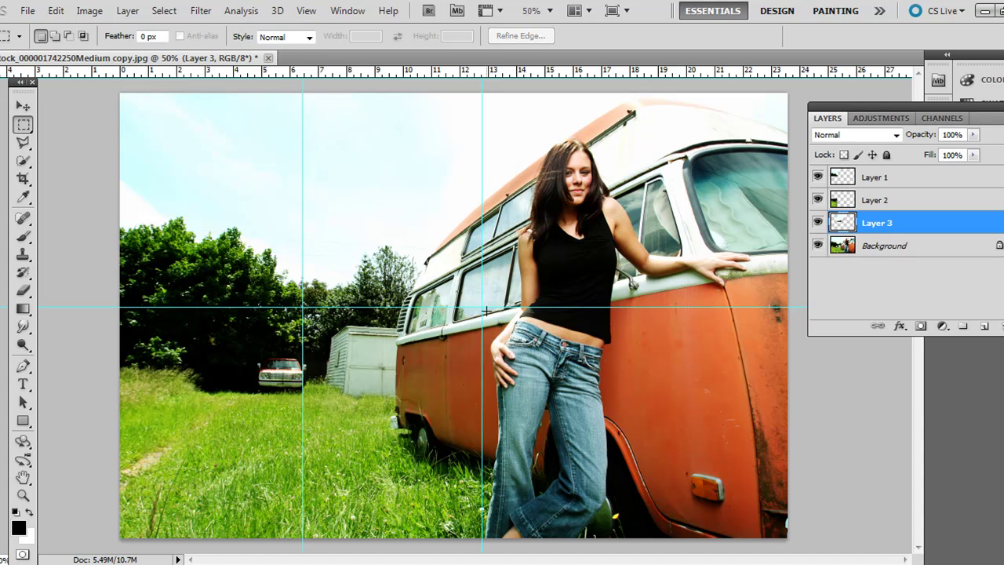
# - Copy the bottom-middle panel and the full-height right strip onto Layers 4 and 5
pyautogui.click(867, 249)
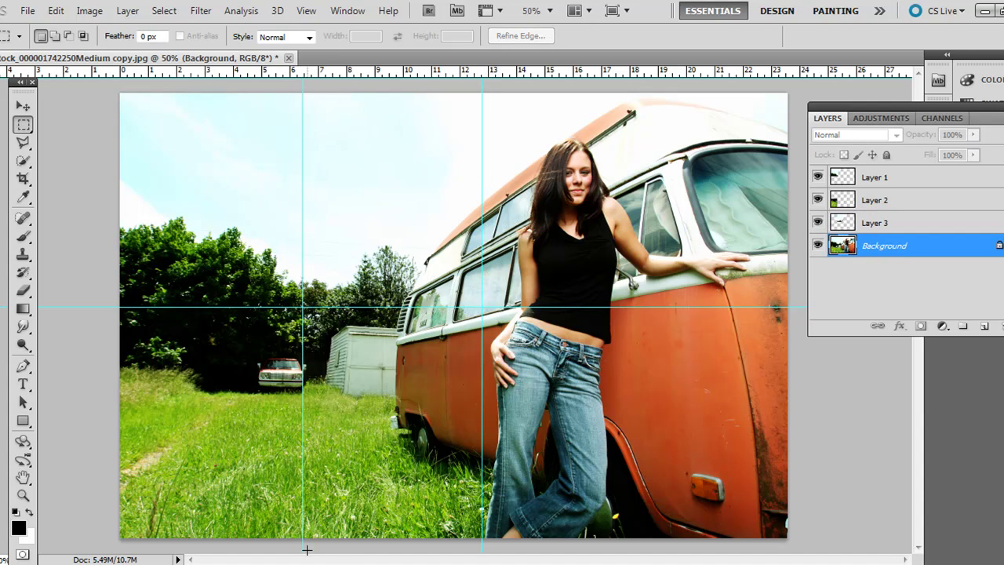
pyautogui.moveTo(486, 306); pyautogui.dragTo(486, 538)
pyautogui.hotkey('ctrl', 'j')
pyautogui.click(871, 269)
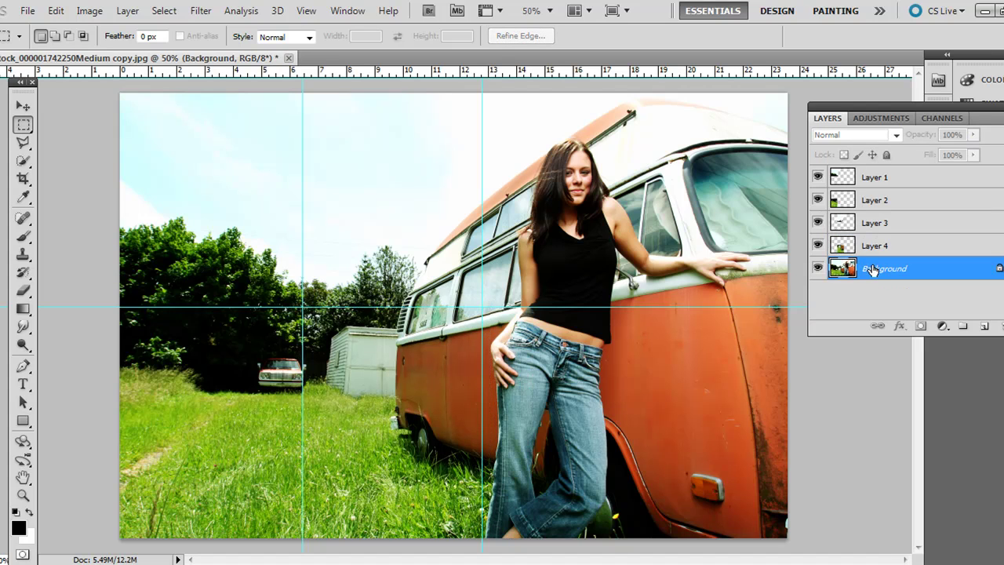
pyautogui.moveTo(590, 266); pyautogui.dragTo(805, 559)
pyautogui.hotkey('ctrl', 'j')
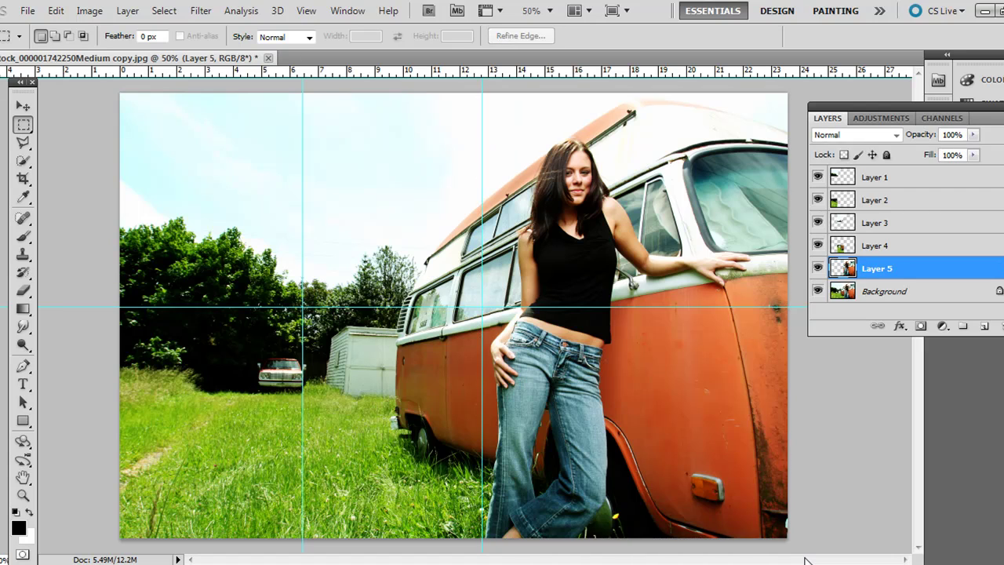
pyautogui.click(875, 293)
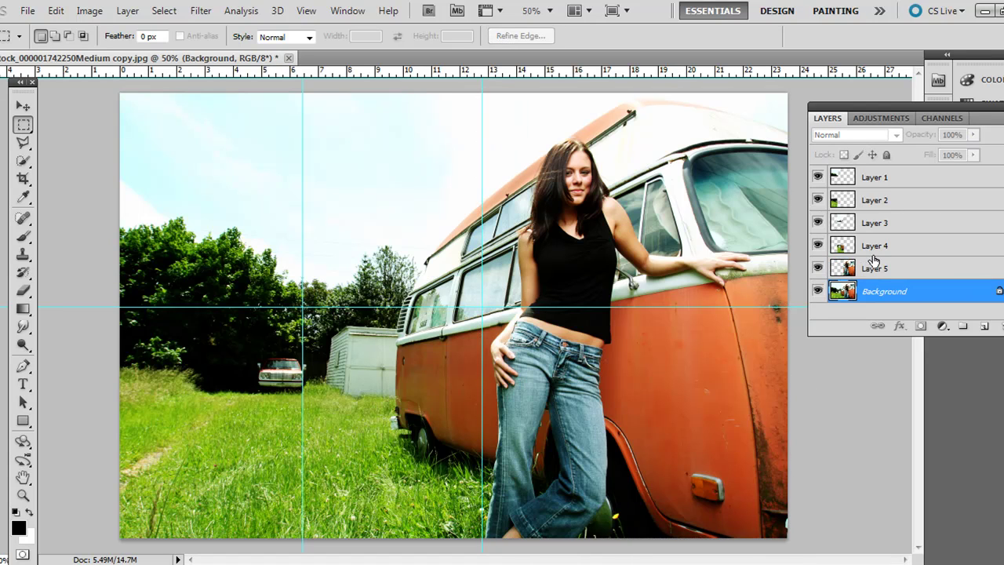
pyautogui.click(875, 267)
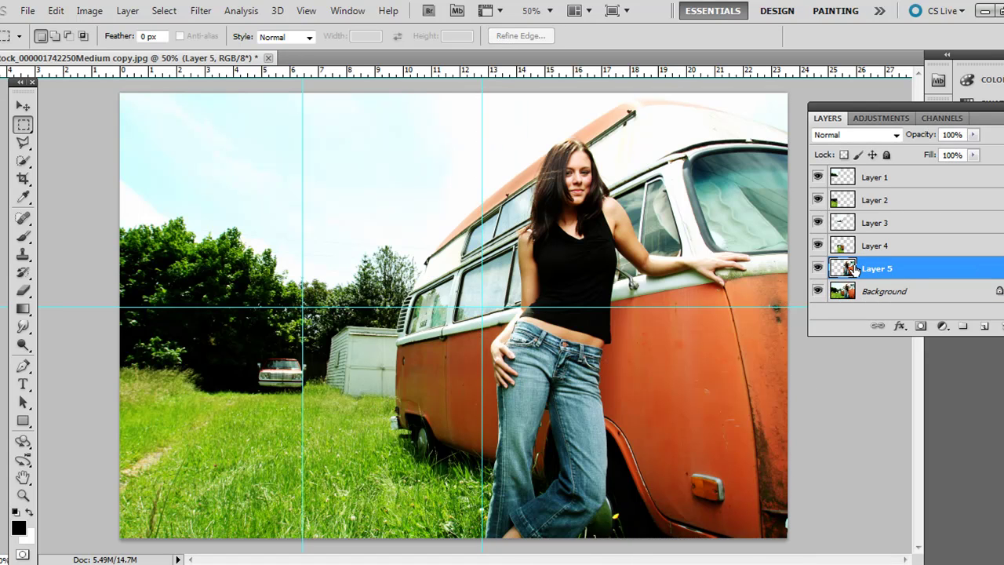
# - Try a stroke layer style, then discard it
pyautogui.click(128, 11)
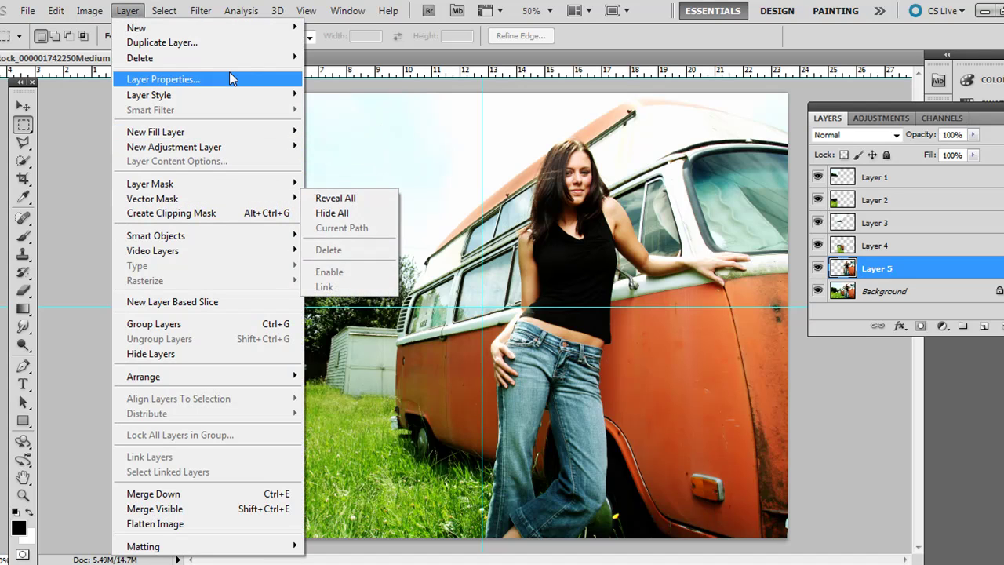
pyautogui.moveTo(234, 95)
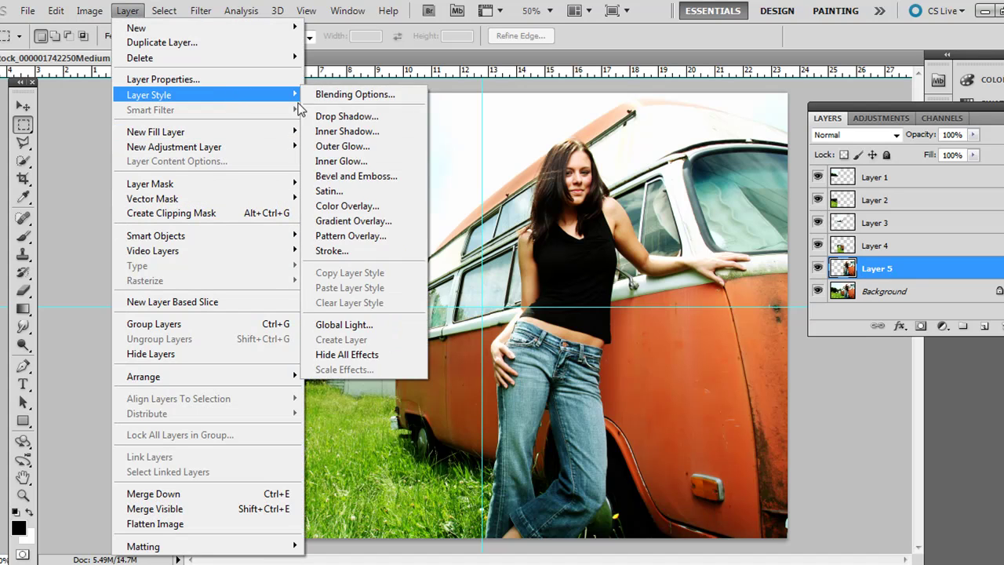
pyautogui.click(346, 252)
pyautogui.moveTo(463, 76); pyautogui.dragTo(264, 19)
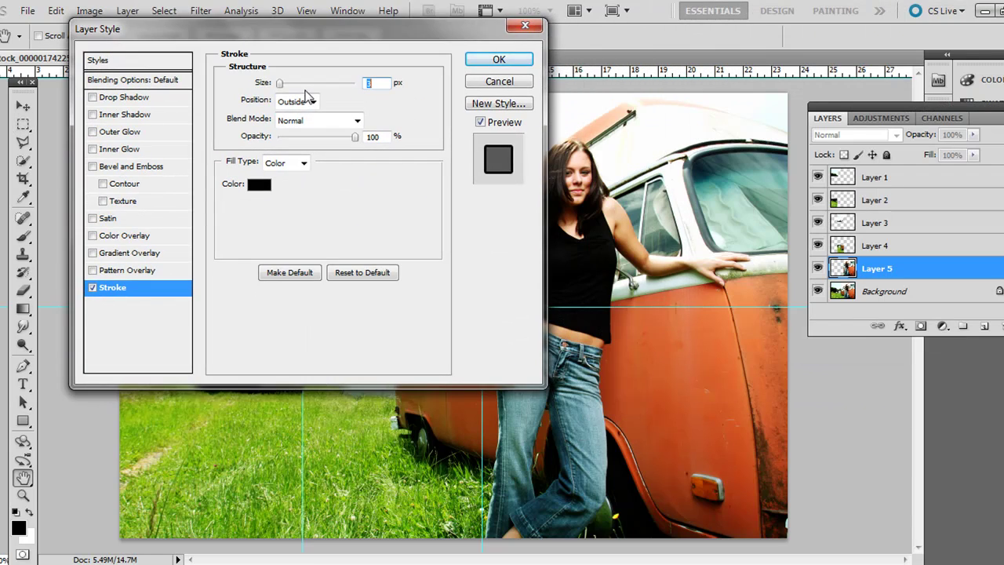
pyautogui.moveTo(280, 84)
pyautogui.mouseDown()
pyautogui.moveTo(326, 87)
pyautogui.moveTo(239, 98)
pyautogui.mouseUp()
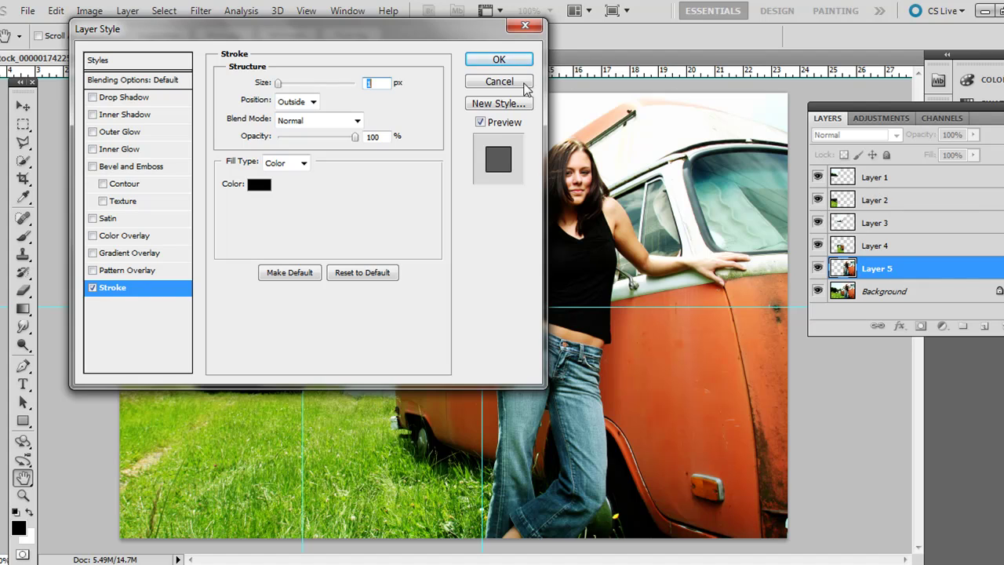
pyautogui.click(499, 82)
# - Move Layer 5 to the top of the stack and give it a thin black outside stroke
pyautogui.moveTo(903, 268); pyautogui.dragTo(920, 175)
pyautogui.click(133, 11)
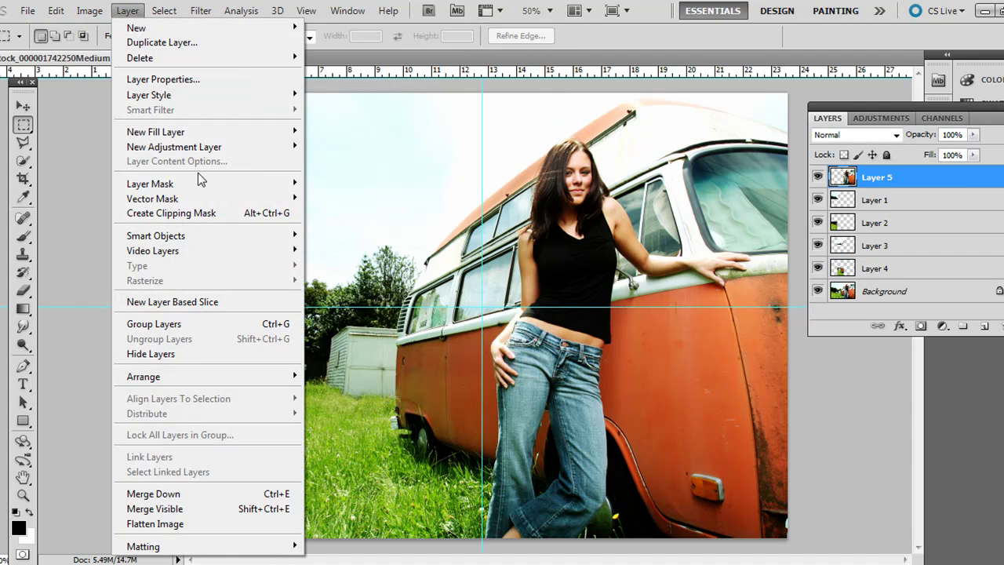
pyautogui.moveTo(149, 95)
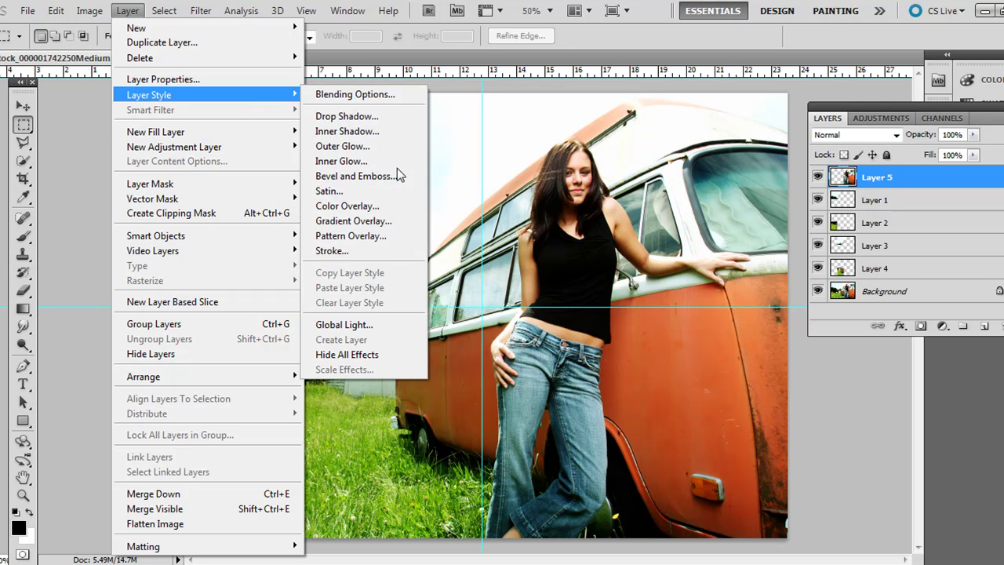
pyautogui.click(383, 253)
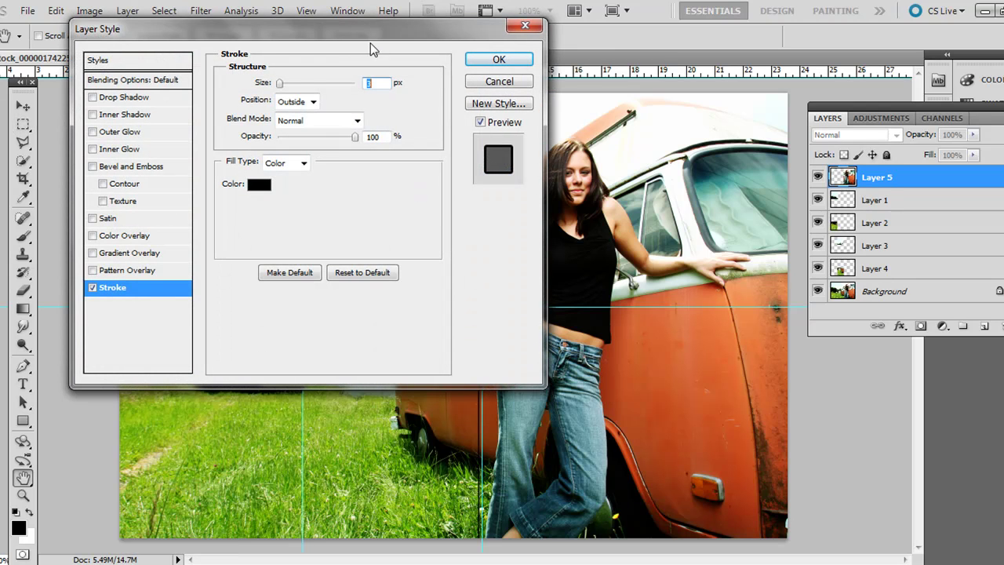
pyautogui.moveTo(280, 83)
pyautogui.mouseDown()
pyautogui.moveTo(321, 85)
pyautogui.moveTo(280, 84)
pyautogui.mouseUp()
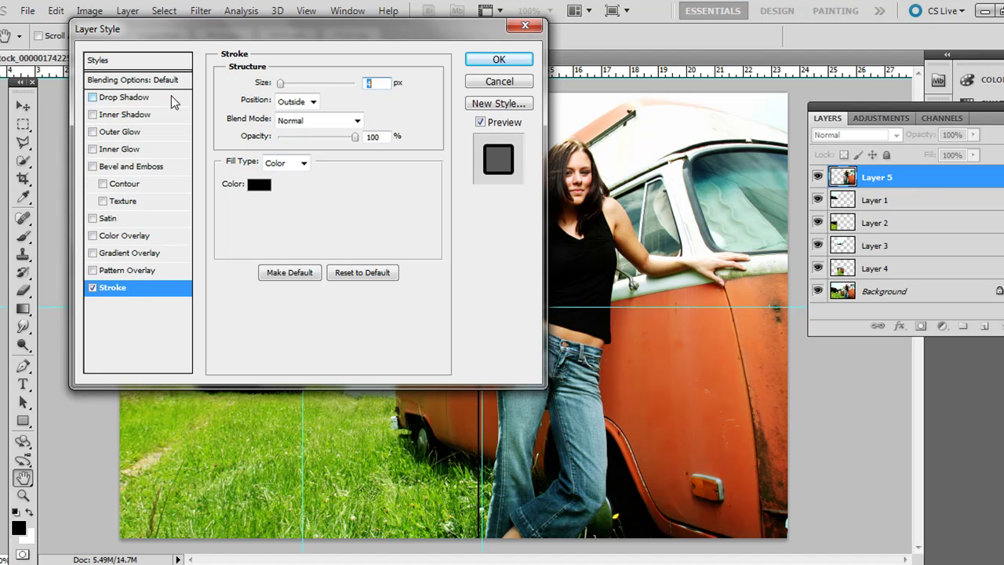
# - Add a Normal-blend drop shadow at 104° and apply it with the stroke
pyautogui.click(122, 98)
pyautogui.moveTo(248, 37); pyautogui.dragTo(102, 64)
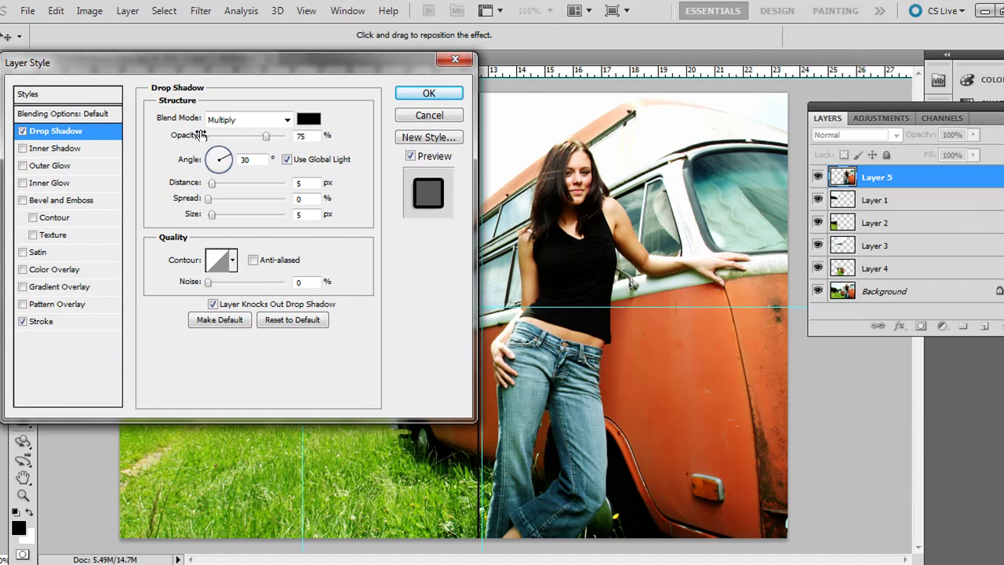
pyautogui.click(251, 120)
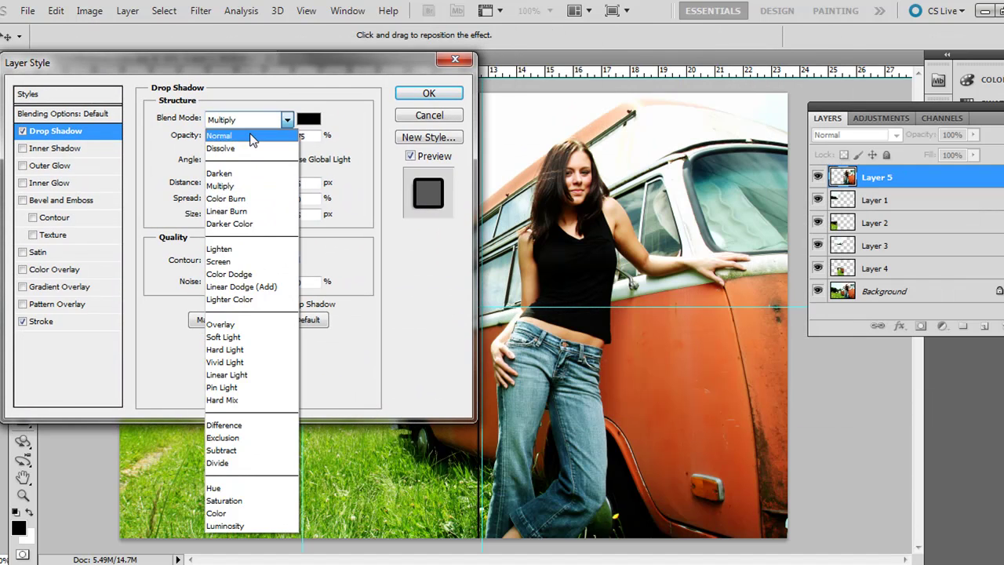
pyautogui.click(253, 134)
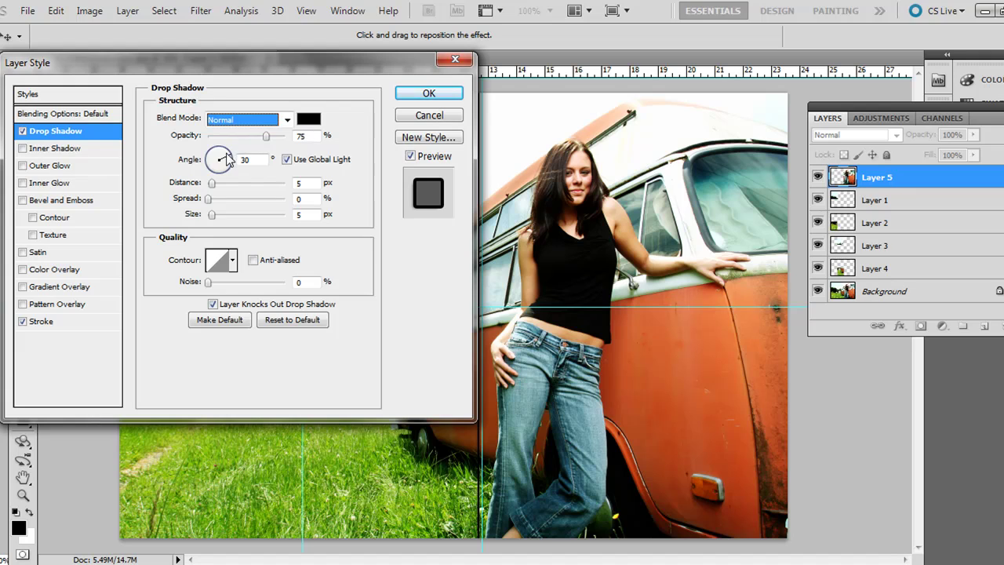
pyautogui.moveTo(227, 157); pyautogui.dragTo(212, 187)
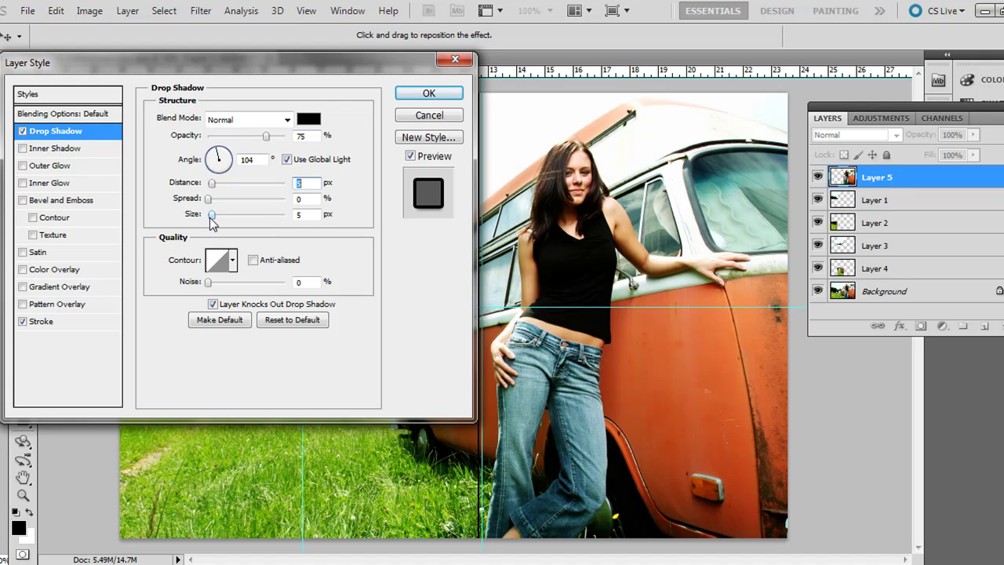
pyautogui.click(419, 95)
# - Test-move the Layer 5 panel with the Move tool and put it back in place
pyautogui.press('v')
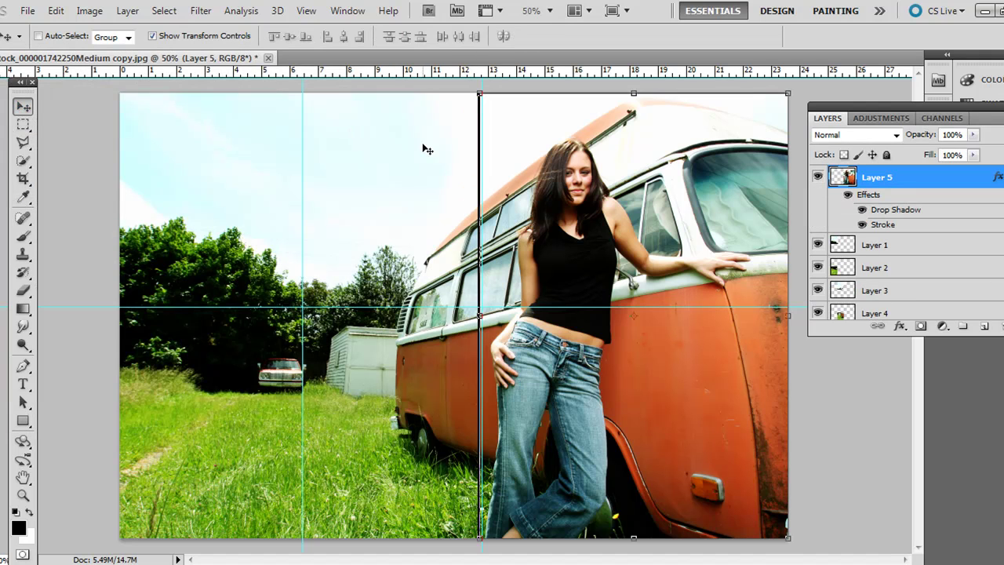
pyautogui.moveTo(449, 139); pyautogui.dragTo(441, 103)
pyautogui.moveTo(528, 117); pyautogui.dragTo(538, 152)
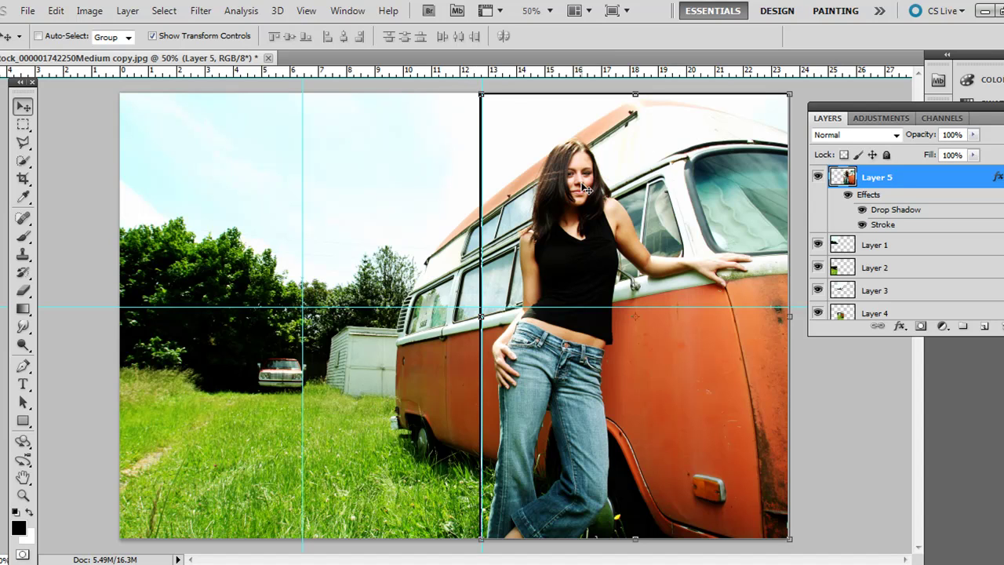
# - Alt-drag Layer 5's effects onto Layers 1, 2, 3 and 4 in turn
pyautogui.press('alt')
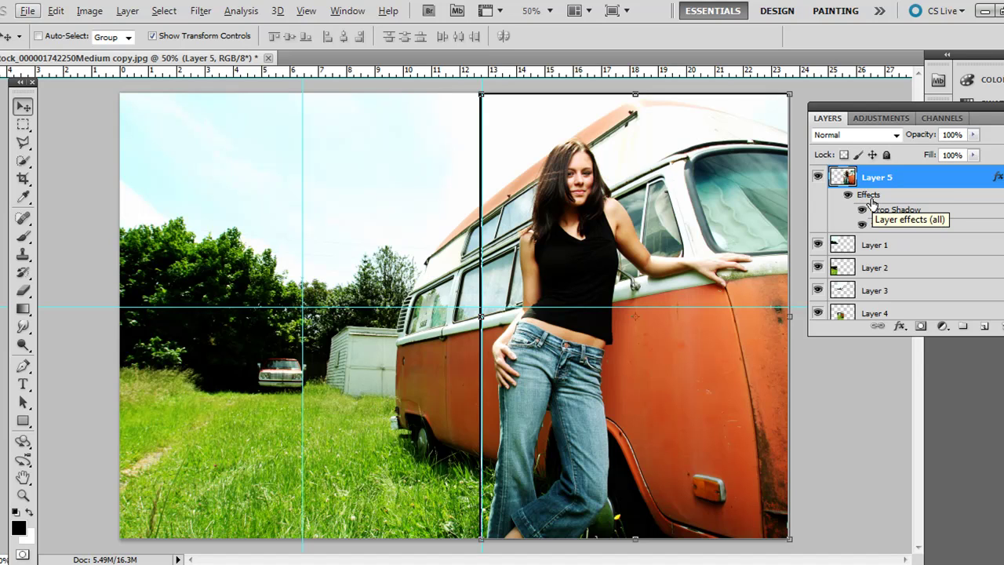
pyautogui.press('alt')
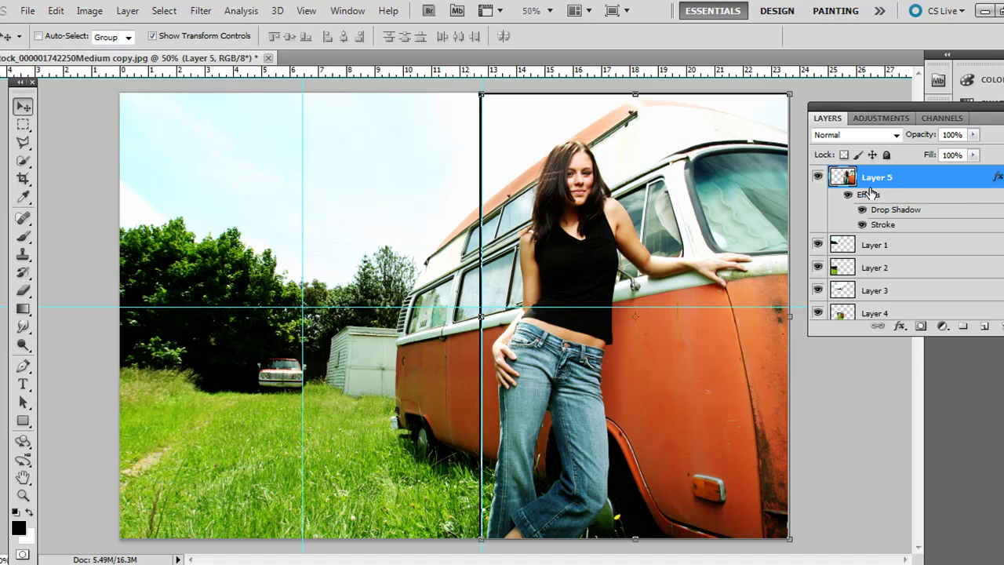
pyautogui.moveTo(871, 199); pyautogui.dragTo(869, 244)
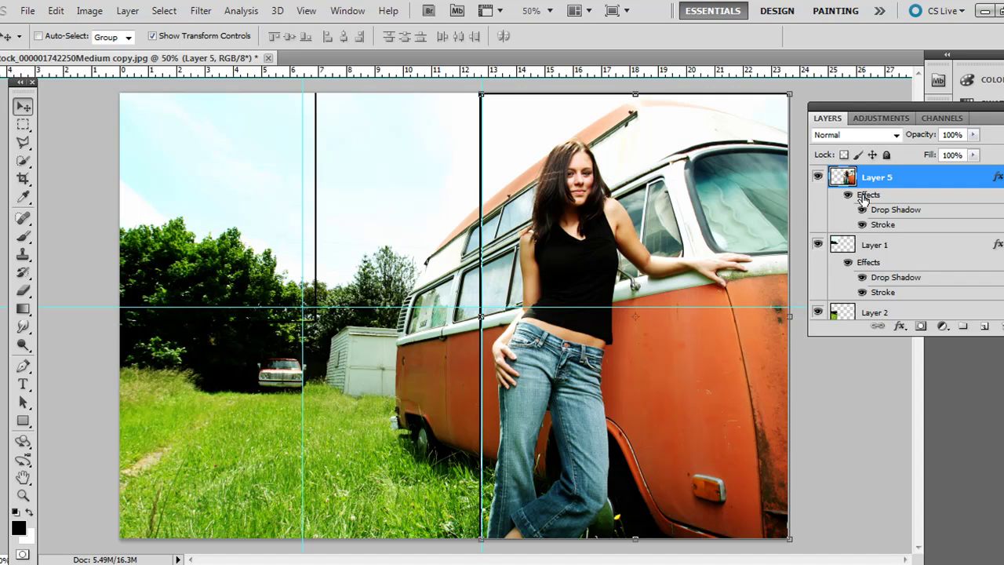
pyautogui.moveTo(864, 200); pyautogui.dragTo(863, 314)
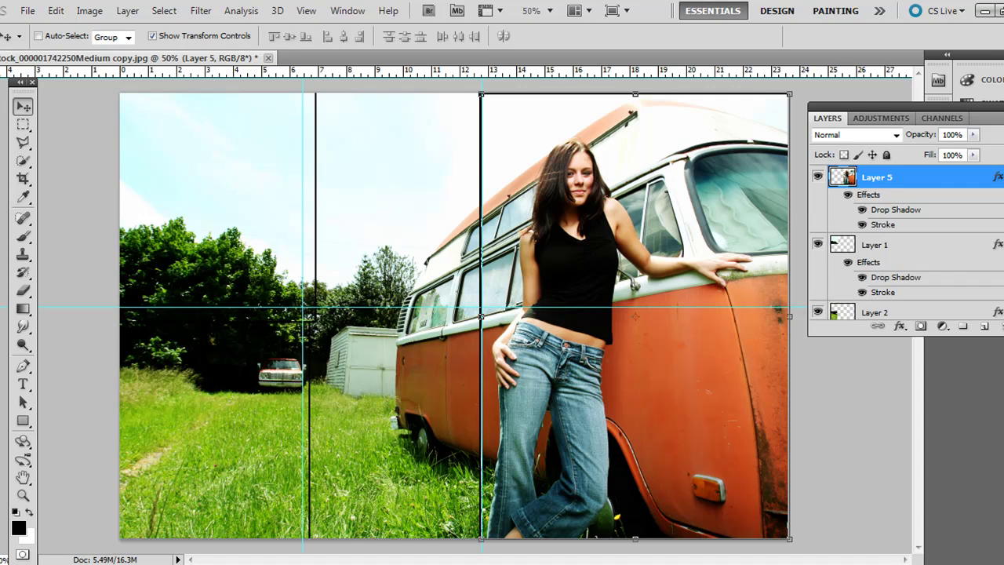
pyautogui.scroll(-5, 902, 251)
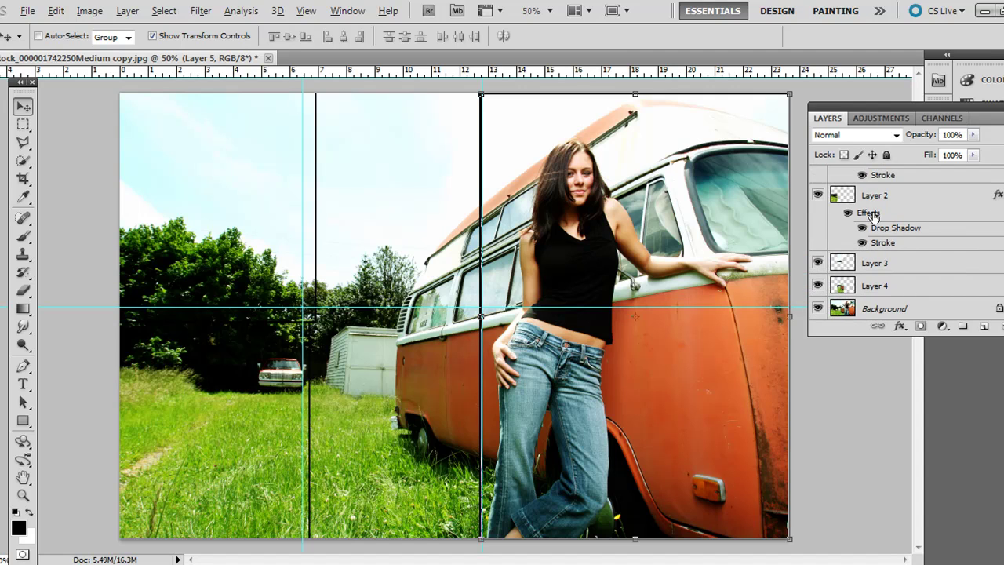
pyautogui.moveTo(869, 213); pyautogui.dragTo(875, 262)
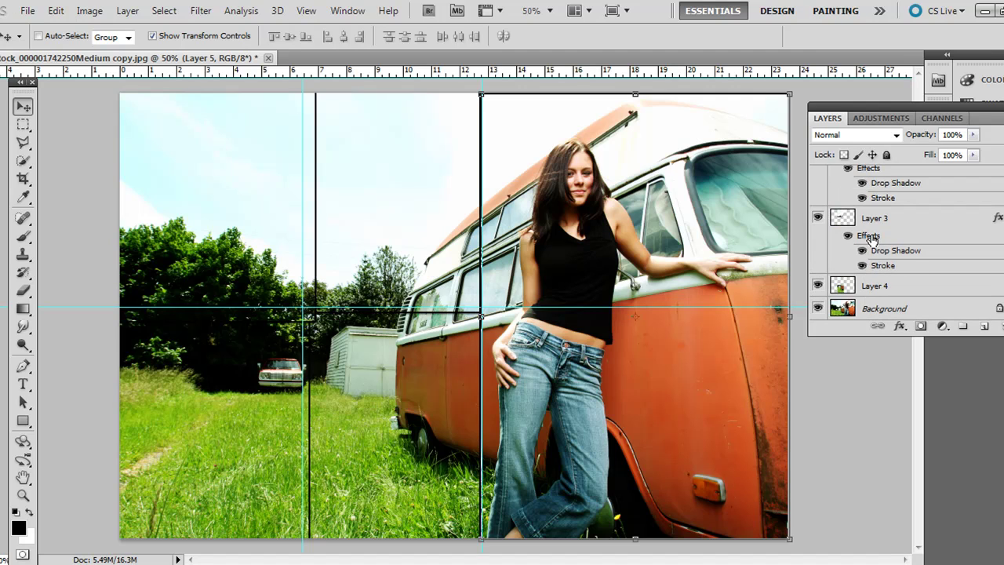
pyautogui.moveTo(871, 238); pyautogui.dragTo(869, 287)
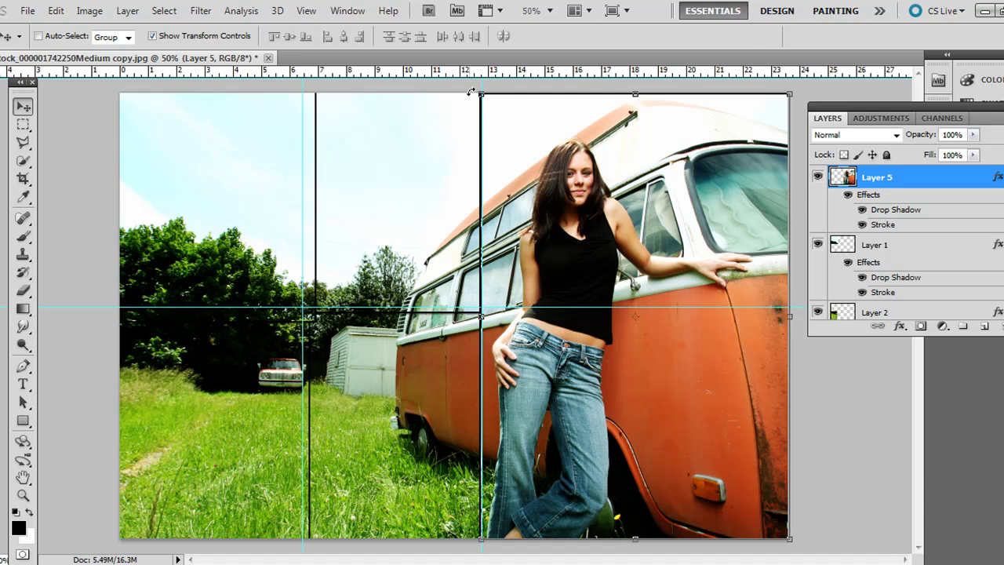
# - Cancel a trial rotation of Layer 5, then tilt the Layer 1 panel counter-clockwise
pyautogui.moveTo(471, 92); pyautogui.dragTo(487, 80)
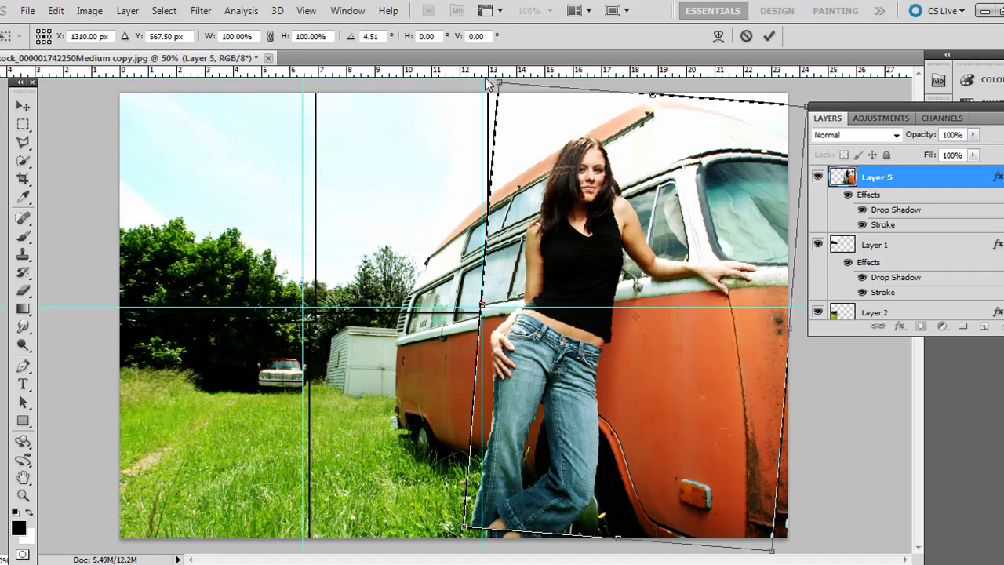
pyautogui.press('Escape')
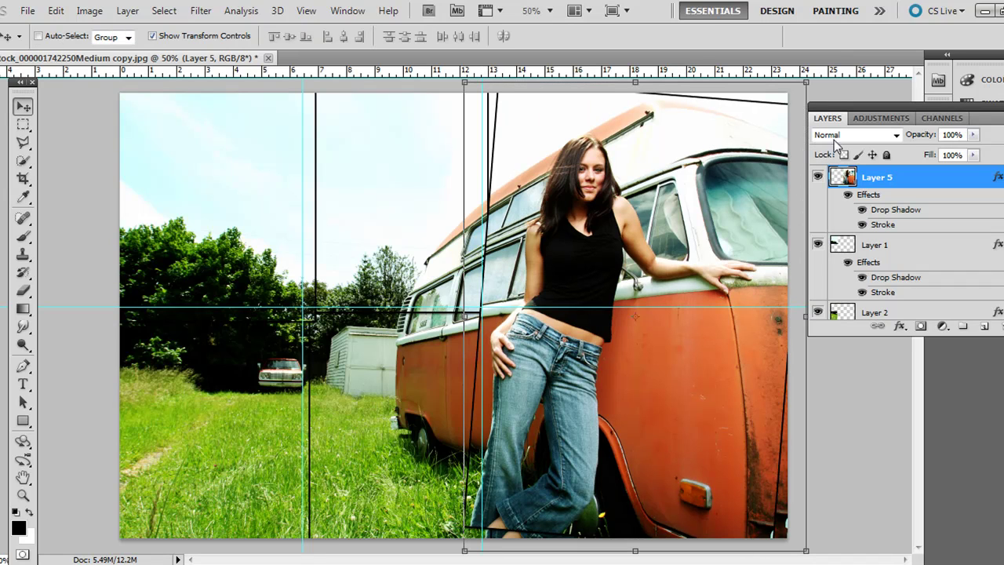
pyautogui.click(845, 246)
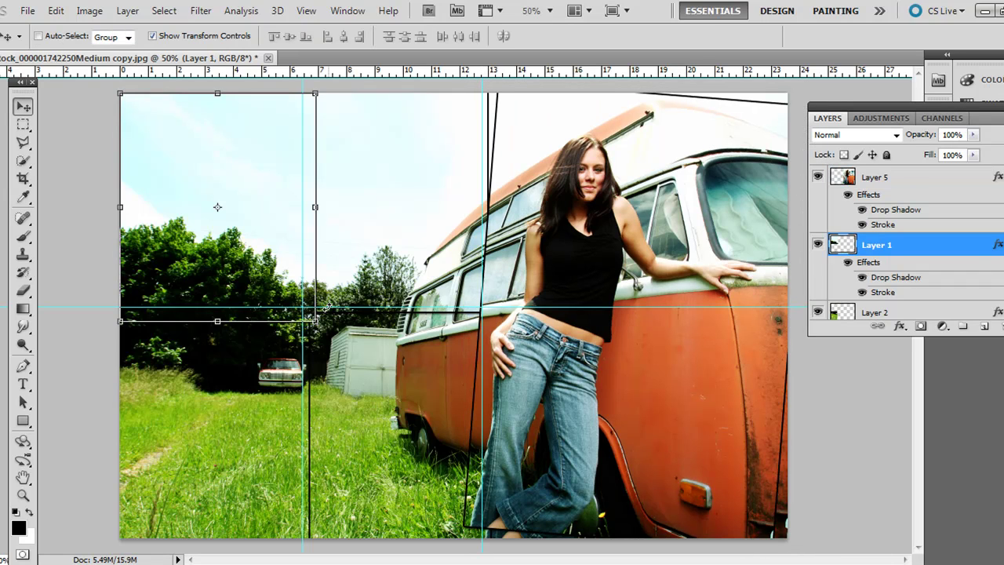
pyautogui.hotkey('ctrl', 't')
pyautogui.moveTo(318, 329); pyautogui.dragTo(336, 324)
pyautogui.press('Return')
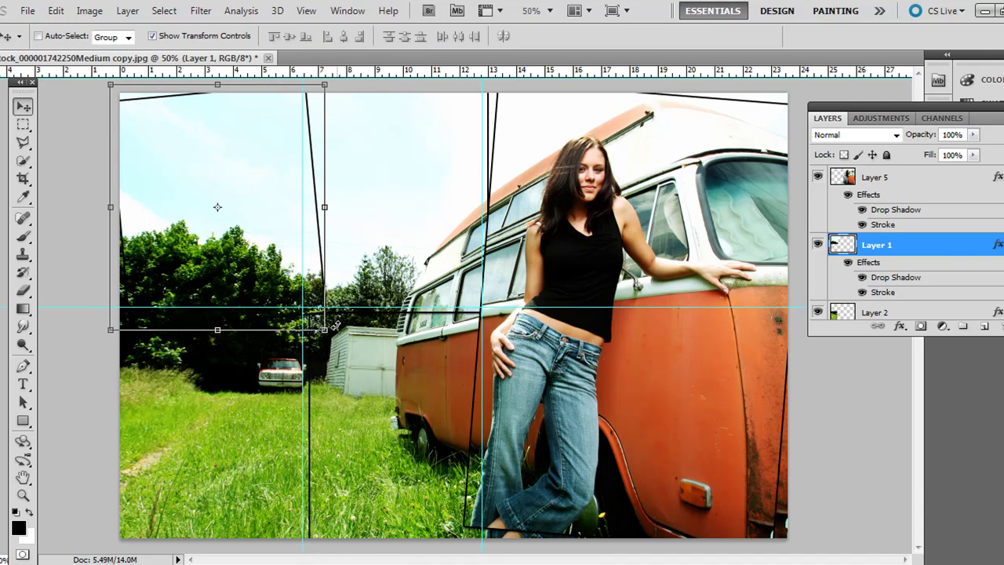
# - Enlarge and skew the bottom-left panel, and rotate the top-middle panel about -7.5°
pyautogui.scroll(-3, 894, 227)
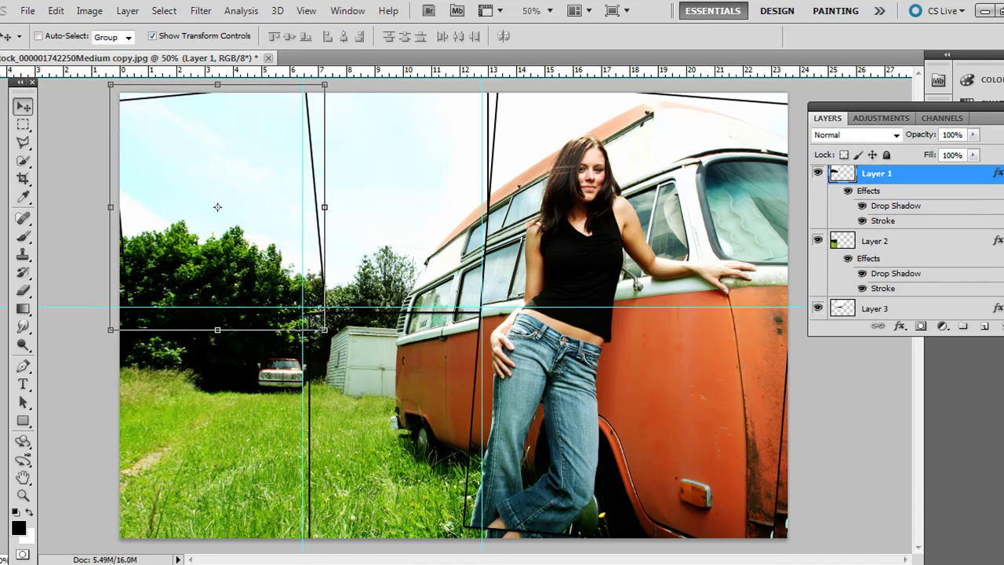
pyautogui.click(878, 200)
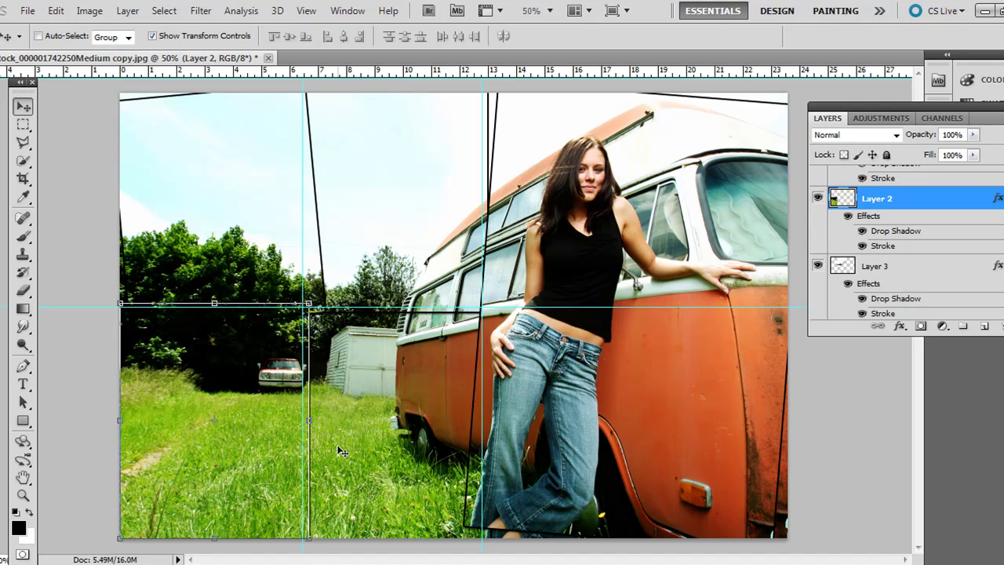
pyautogui.moveTo(111, 301); pyautogui.dragTo(113, 297)
pyautogui.press('Return')
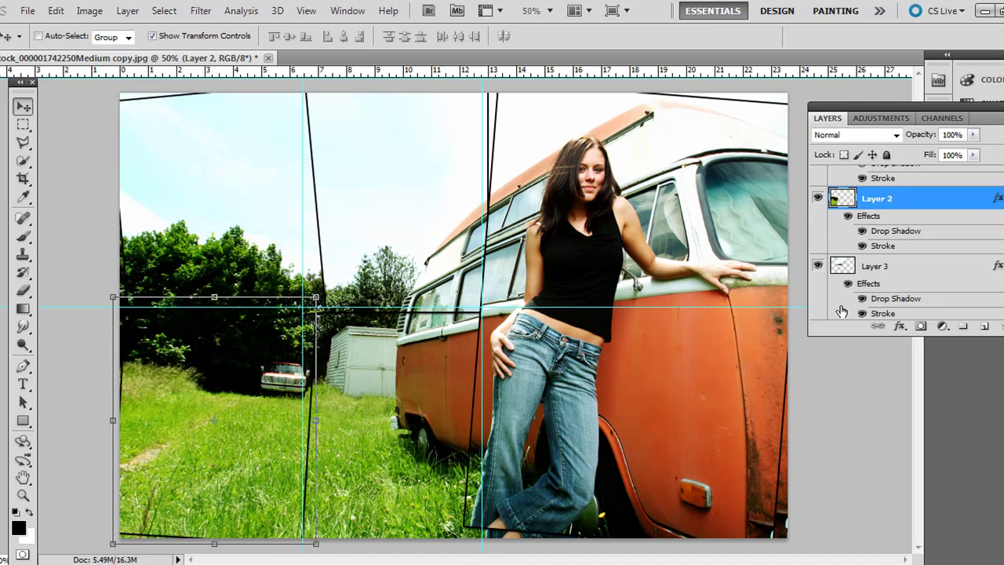
pyautogui.click(859, 265)
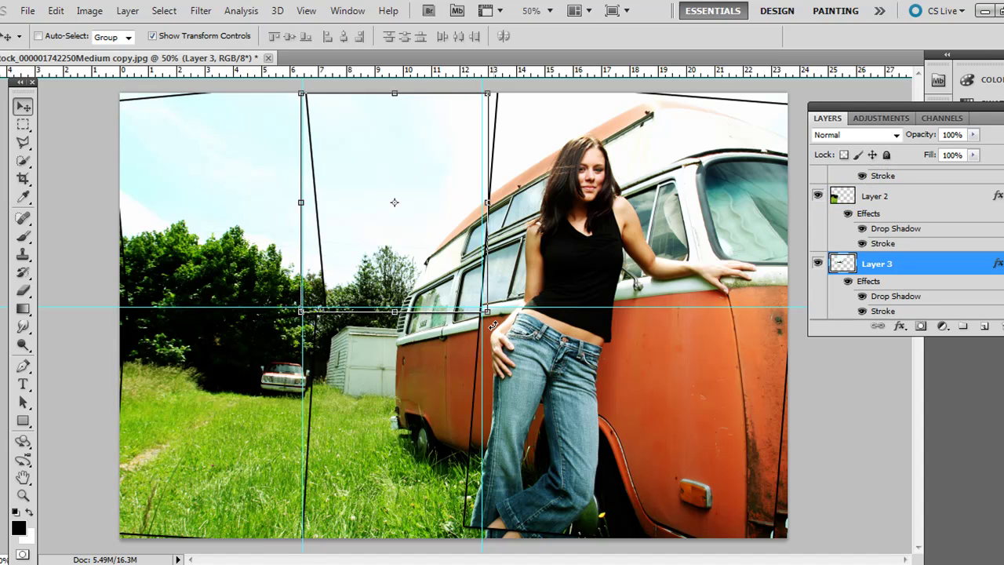
pyautogui.moveTo(492, 324); pyautogui.dragTo(514, 317)
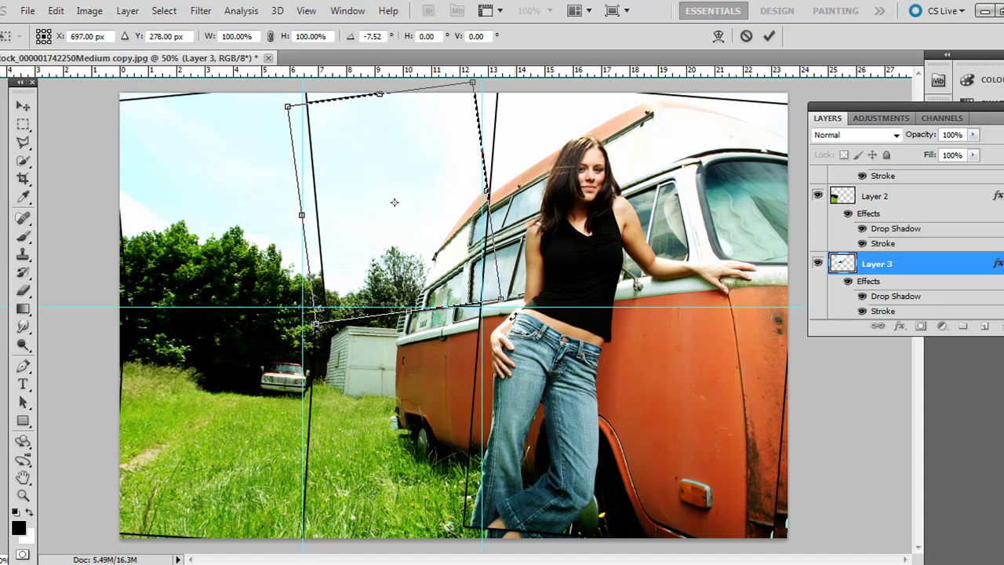
pyautogui.press('Return')
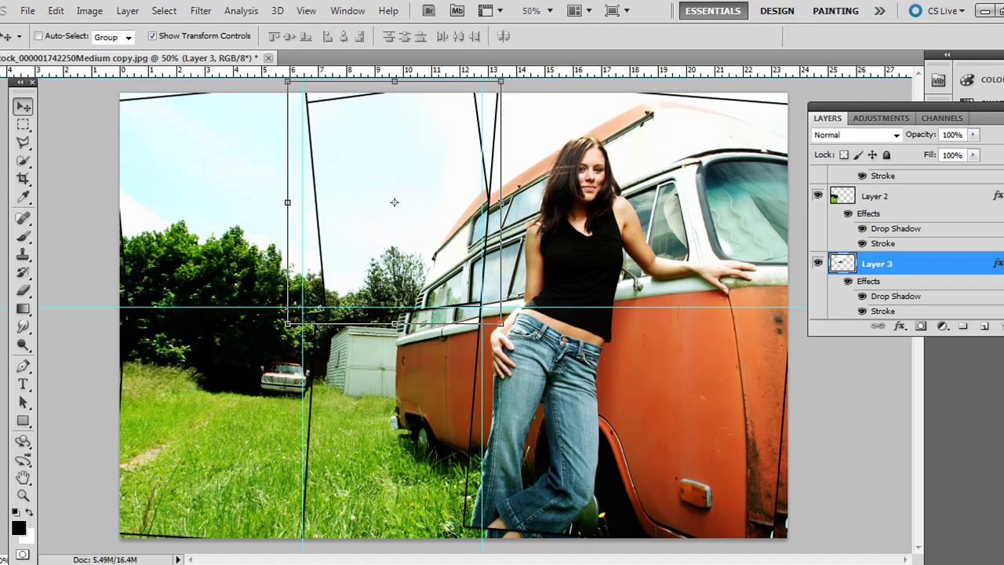
# - Rotate the bottom-middle panel slightly and shift it a few pixels right
pyautogui.scroll(-3, 903, 236)
pyautogui.click(890, 245)
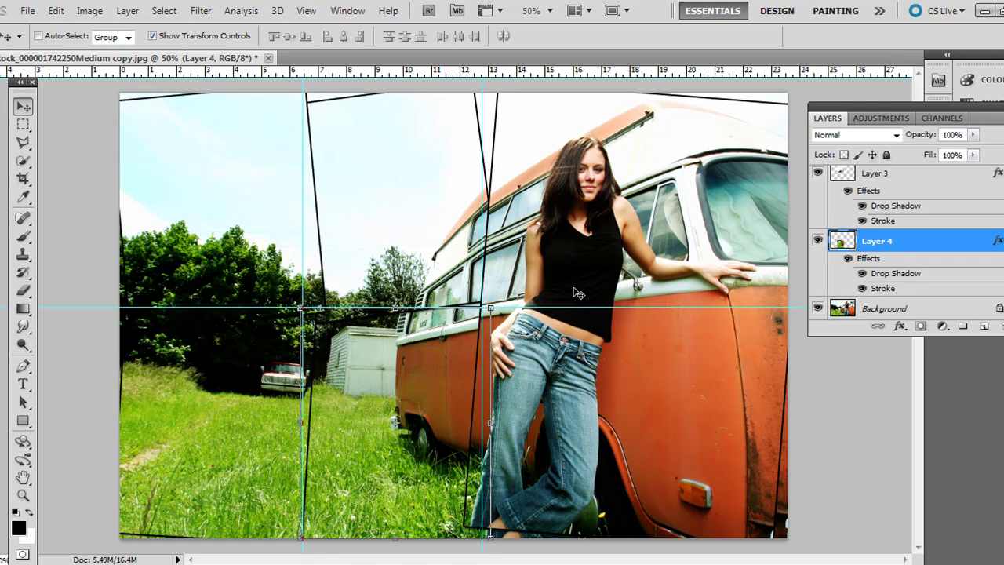
pyautogui.moveTo(506, 305)
pyautogui.mouseDown()
pyautogui.moveTo(528, 323)
pyautogui.moveTo(511, 292)
pyautogui.mouseUp()
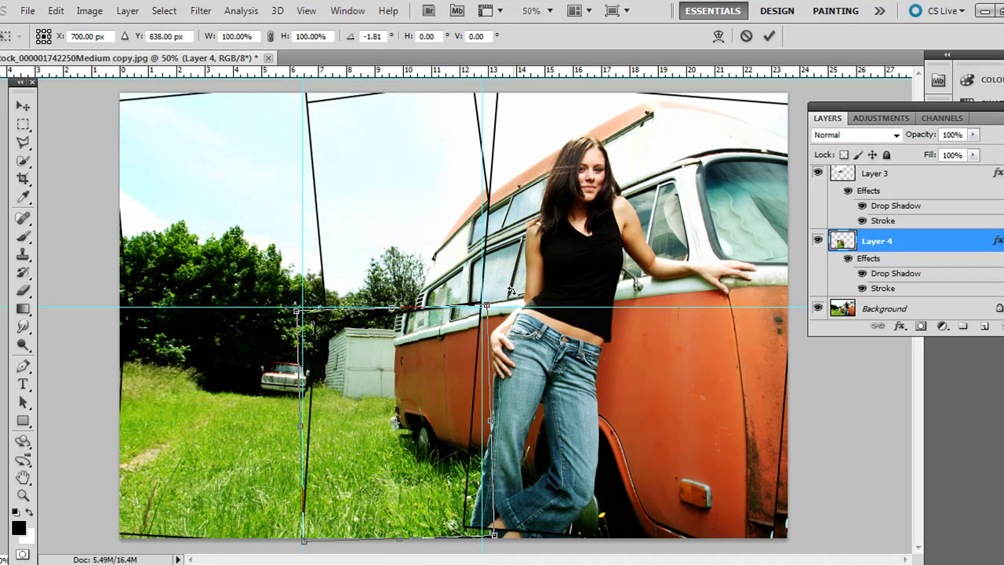
pyautogui.moveTo(425, 366); pyautogui.dragTo(425, 368)
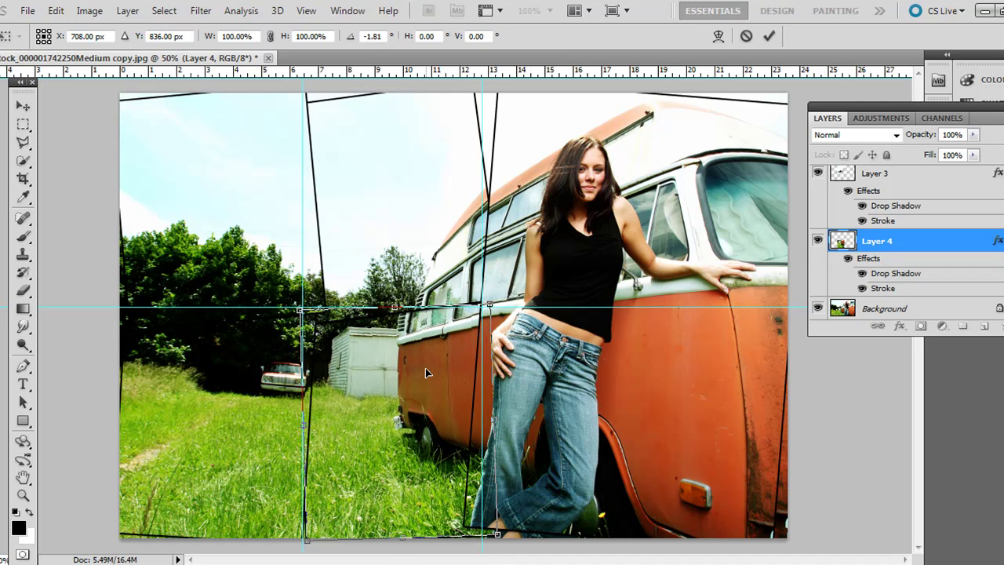
pyautogui.press('Return')
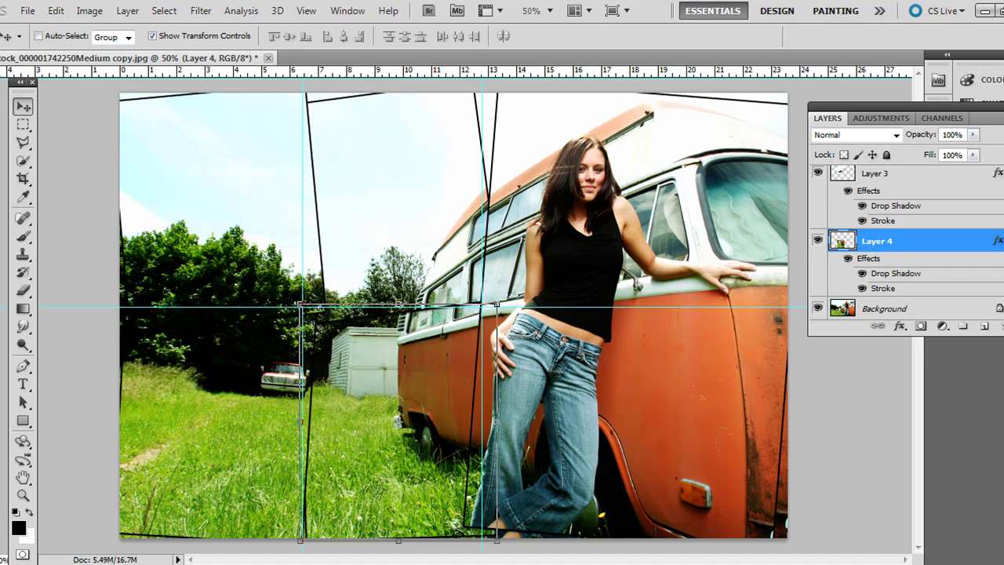
# - Hide the Background, add a new Layer 6 just above it, and open the foreground colour picker
pyautogui.click(819, 309)
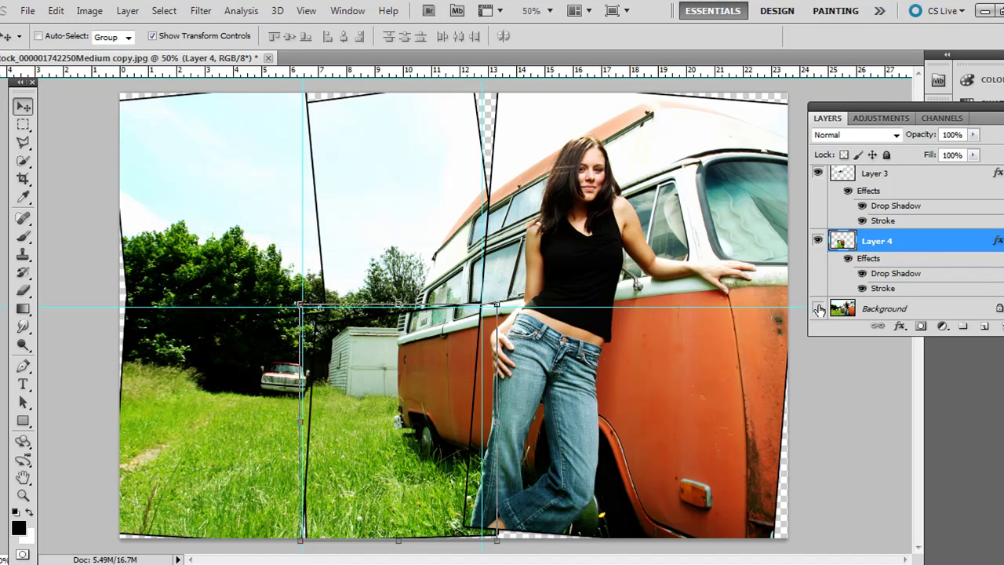
pyautogui.click(985, 326)
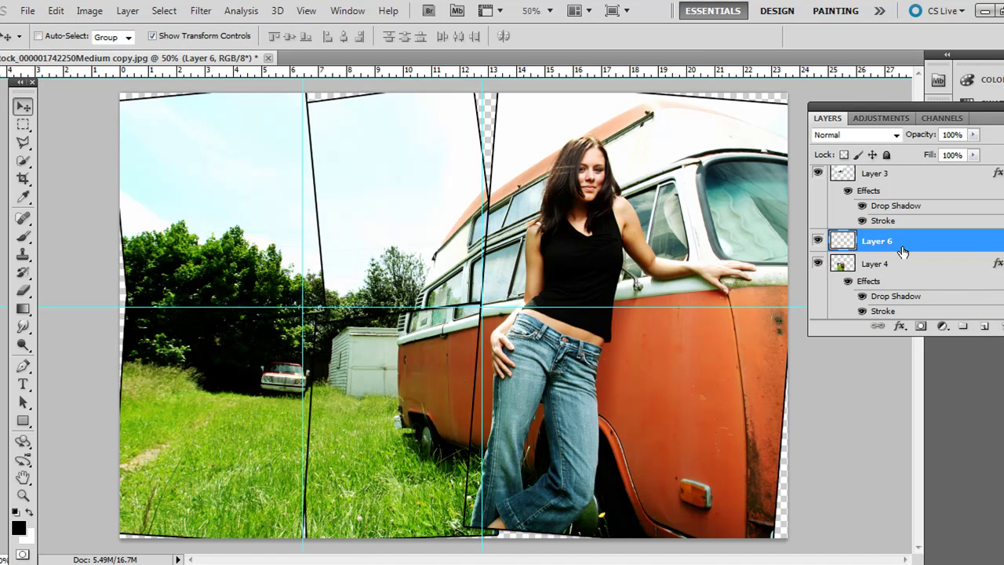
pyautogui.moveTo(902, 253); pyautogui.dragTo(902, 303)
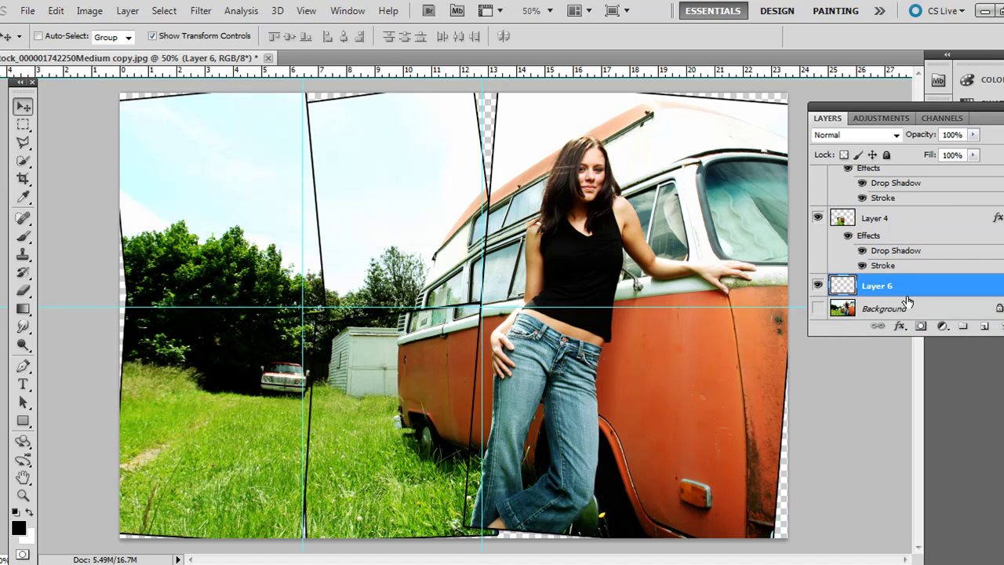
pyautogui.click(19, 528)
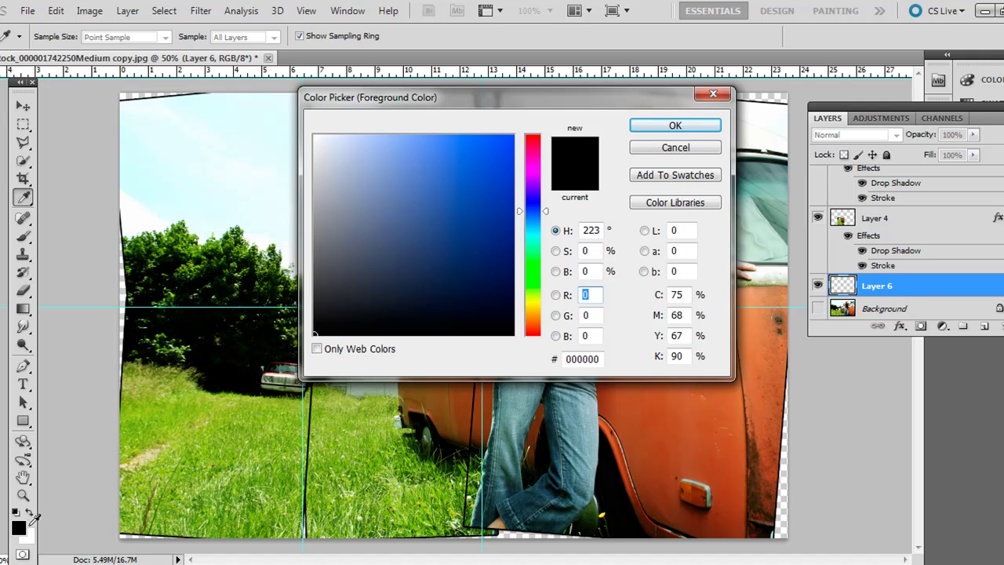
# - Choose the medium blue #2a94c1 as the foreground colour
pyautogui.click(515, 393)
pyautogui.moveTo(493, 307); pyautogui.dragTo(476, 269)
pyautogui.click(535, 233)
pyautogui.moveTo(535, 232); pyautogui.dragTo(534, 225)
pyautogui.click(477, 142)
pyautogui.moveTo(477, 142); pyautogui.dragTo(471, 182)
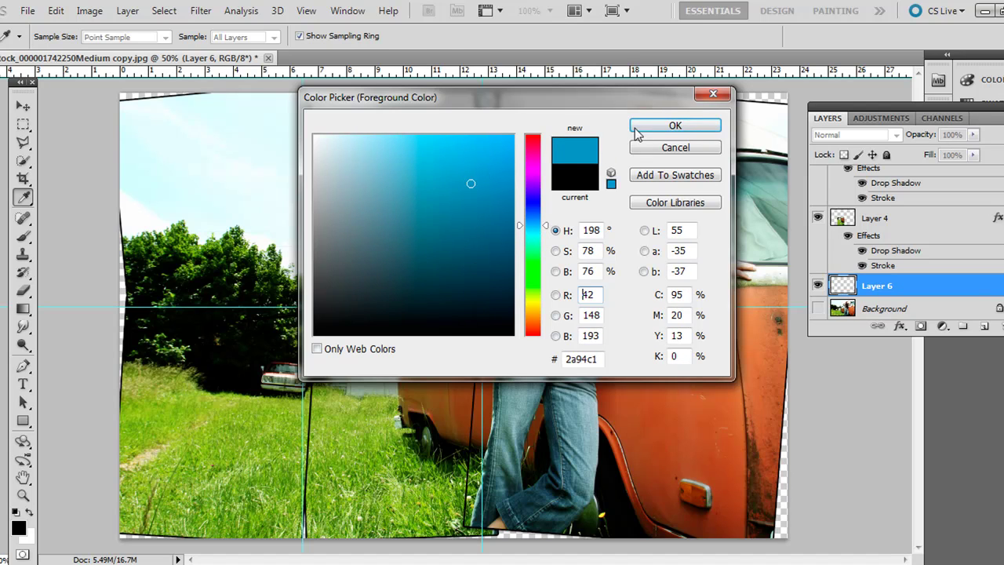
pyautogui.click(673, 126)
# - Fill Layer 6 with the blue foreground colour and check the result at 50% zoom
pyautogui.press('v')
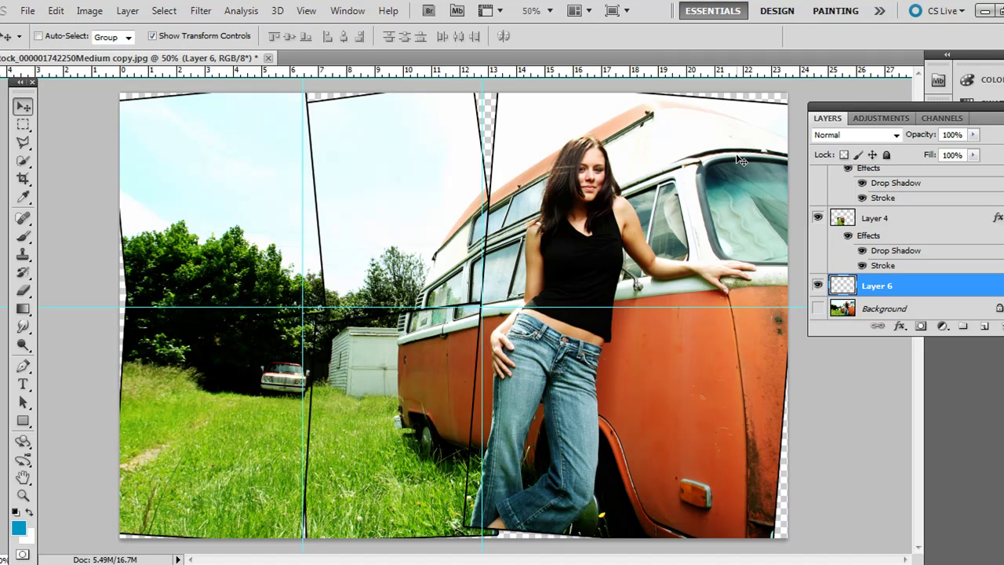
pyautogui.hotkey('alt', 'BackSpace')
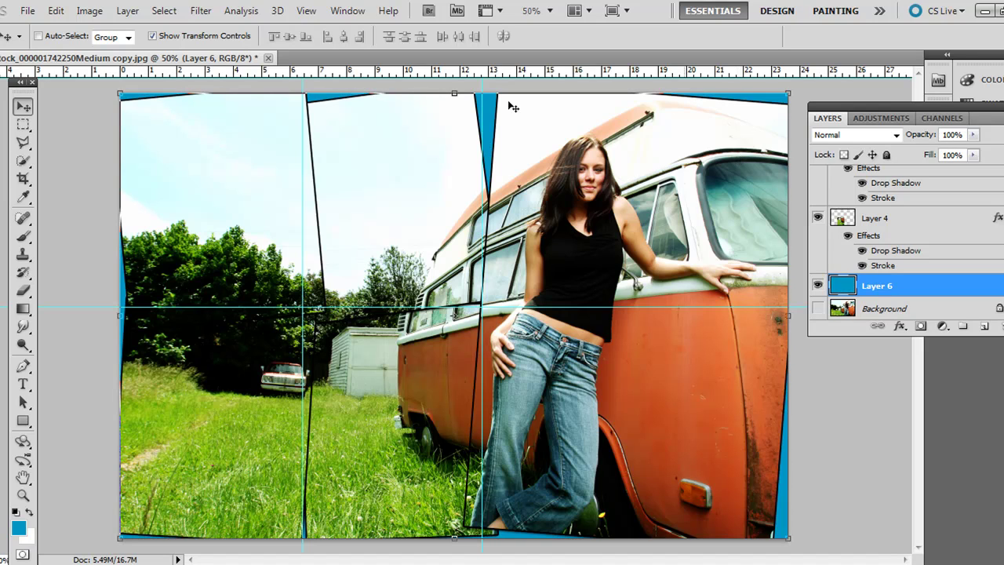
pyautogui.click(23, 124)
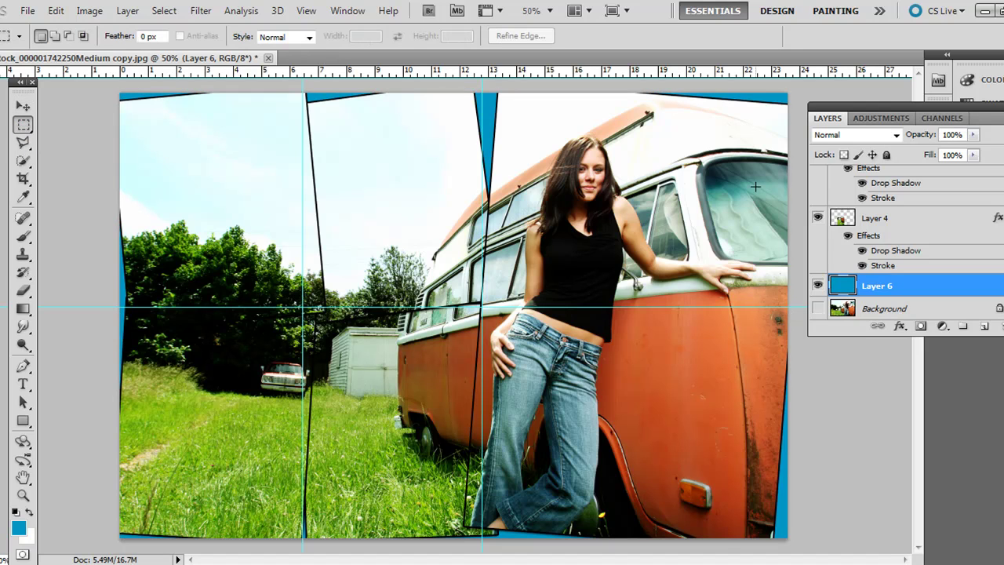
pyautogui.hotkey('ctrl', '-')
pyautogui.hotkey('ctrl', '+')
pyautogui.click(23, 106)
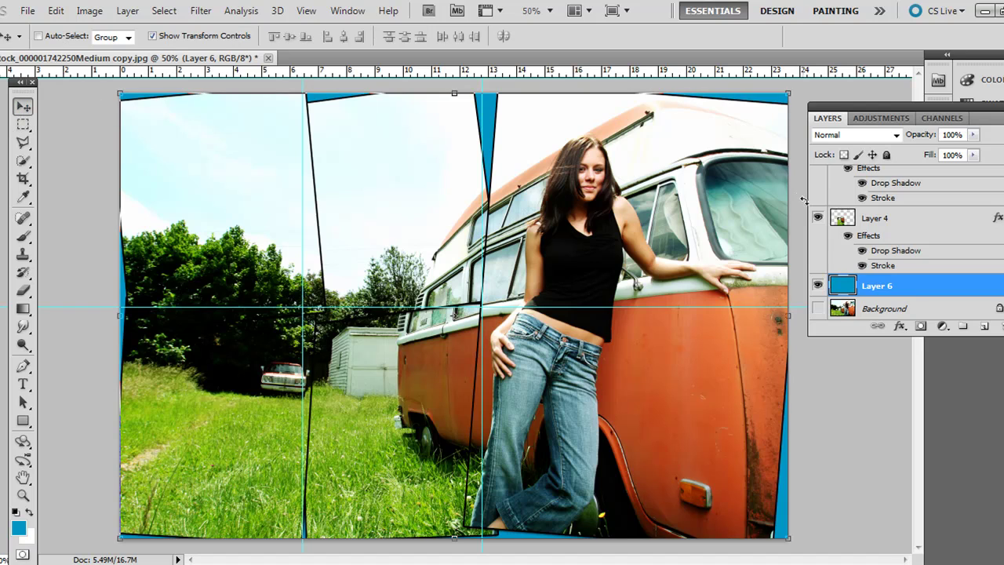
# - Nudge the bottom-middle panel down and rotate the top-middle panel about 15°
pyautogui.click(903, 222)
pyautogui.moveTo(390, 369)
pyautogui.mouseDown()
pyautogui.moveTo(433, 385)
pyautogui.moveTo(385, 387)
pyautogui.moveTo(392, 382)
pyautogui.mouseUp()
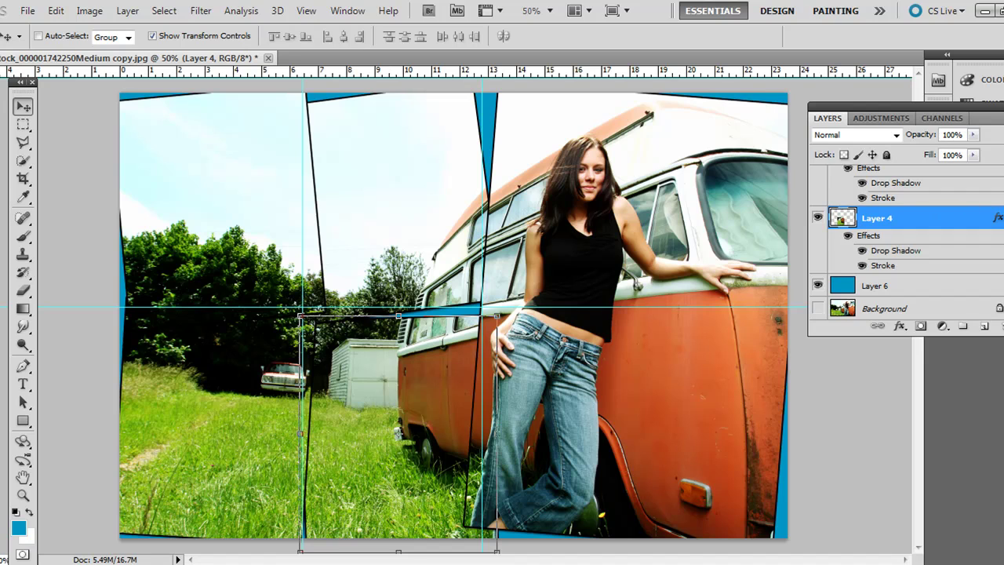
pyautogui.scroll(1, 903, 236)
pyautogui.click(918, 246)
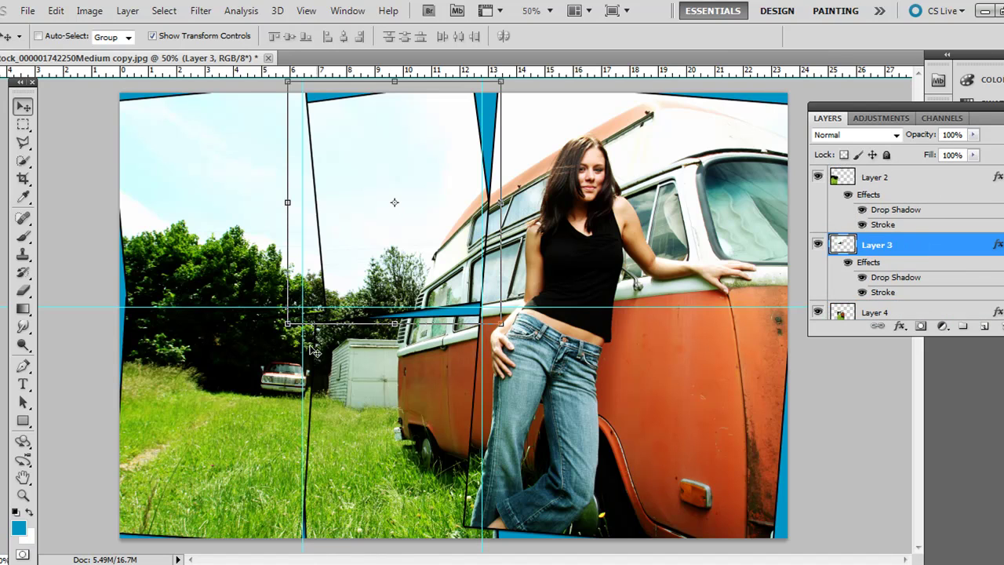
pyautogui.moveTo(284, 331); pyautogui.dragTo(285, 275)
pyautogui.moveTo(414, 250); pyautogui.dragTo(412, 264)
pyautogui.press('Return')
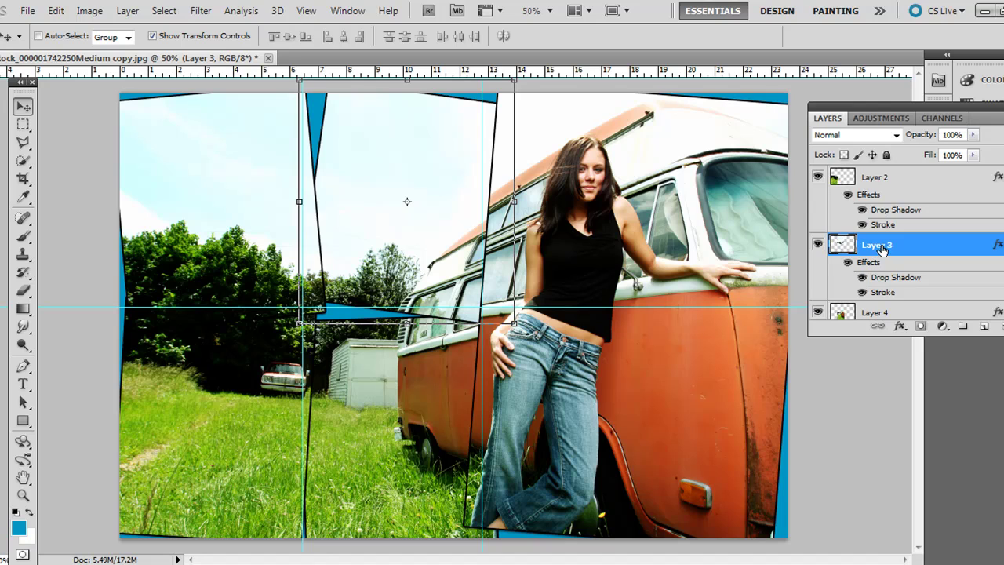
# - Move Layer 3 up the stack to sit between Layer 5 and Layer 1
pyautogui.moveTo(878, 248); pyautogui.dragTo(897, 177)
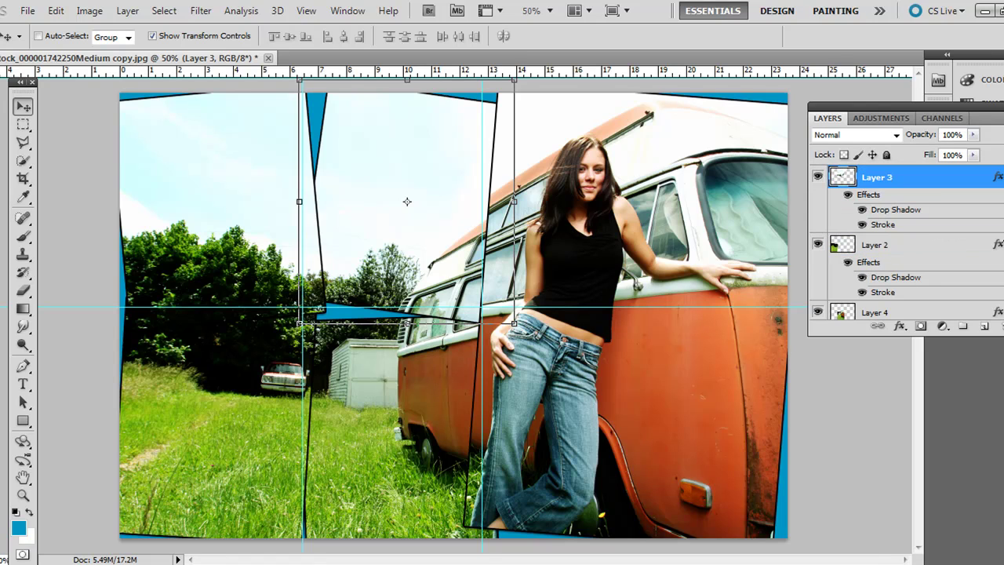
pyautogui.scroll(3, 926, 298)
pyautogui.moveTo(927, 310); pyautogui.dragTo(925, 249)
pyautogui.click(23, 124)
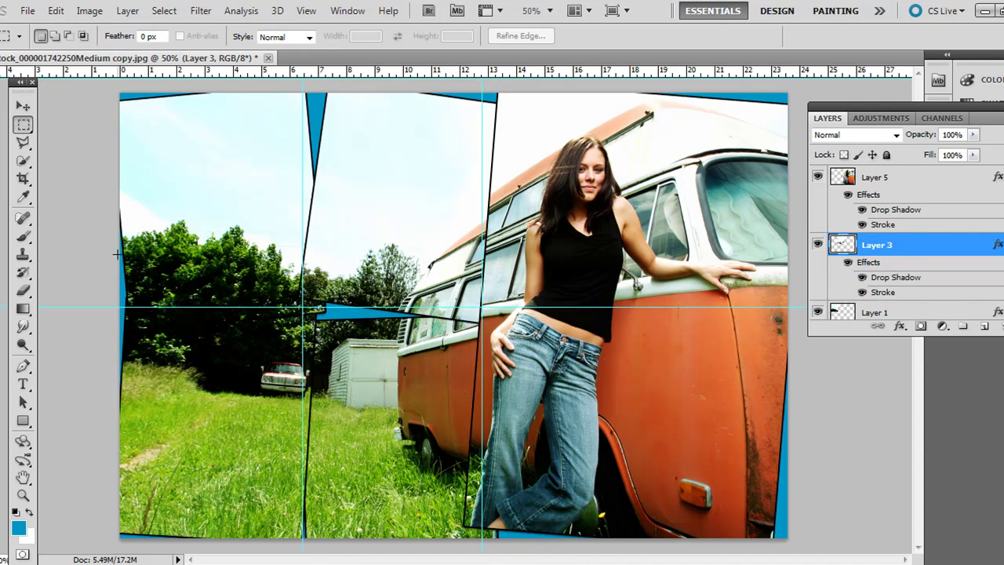
pyautogui.hotkey('ctrl', '-')
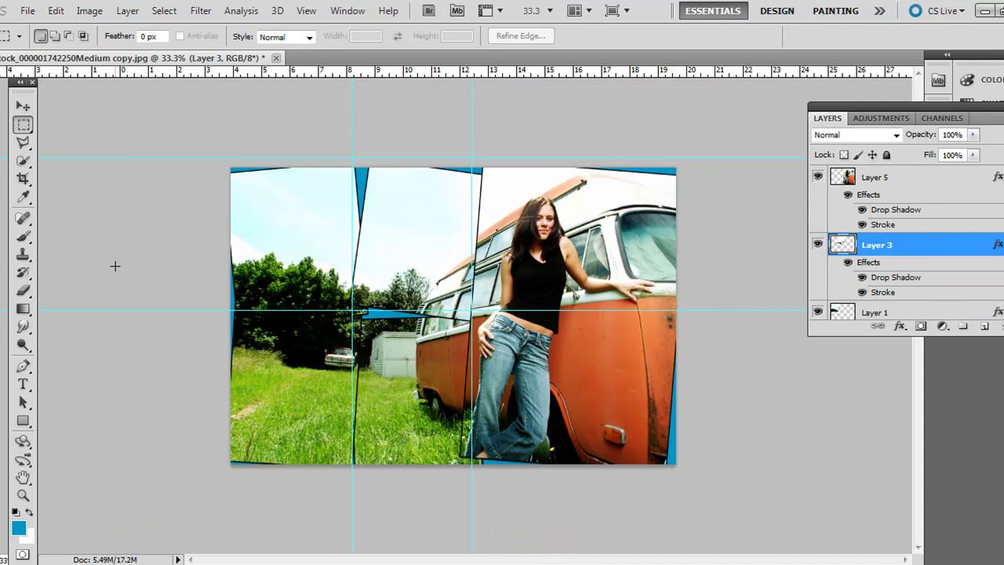
pyautogui.hotkey('ctrl', '+')
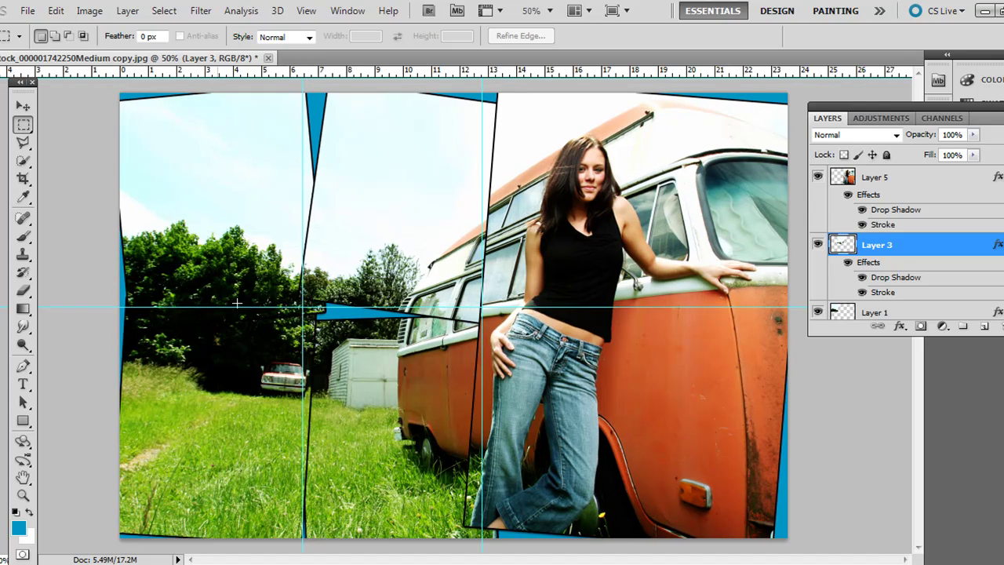